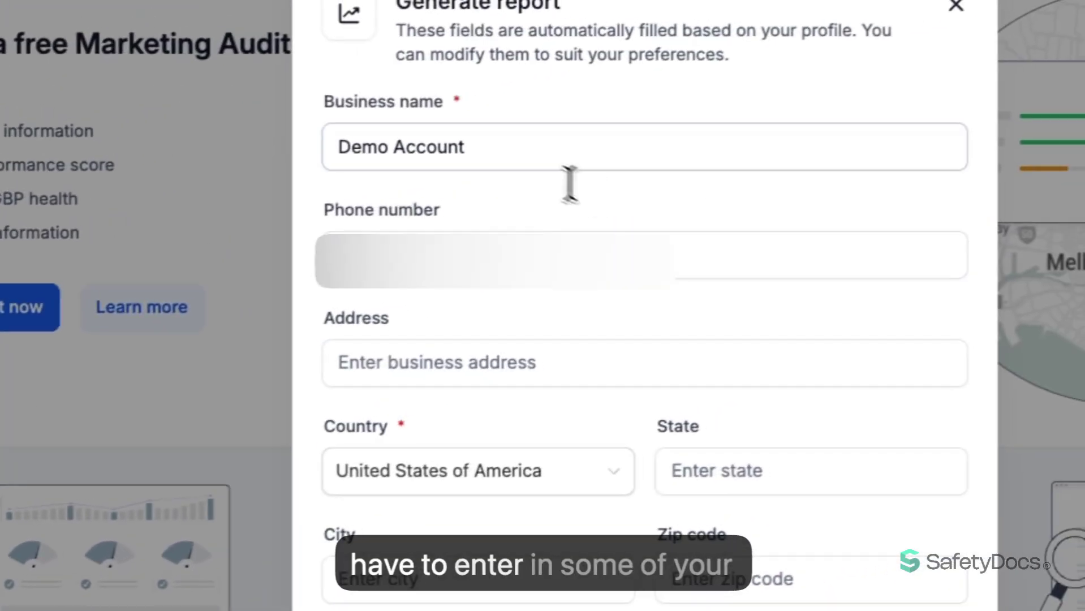
Replace the business name in the Generate report form with "Jimmy Jones"
left_click(518, 152)
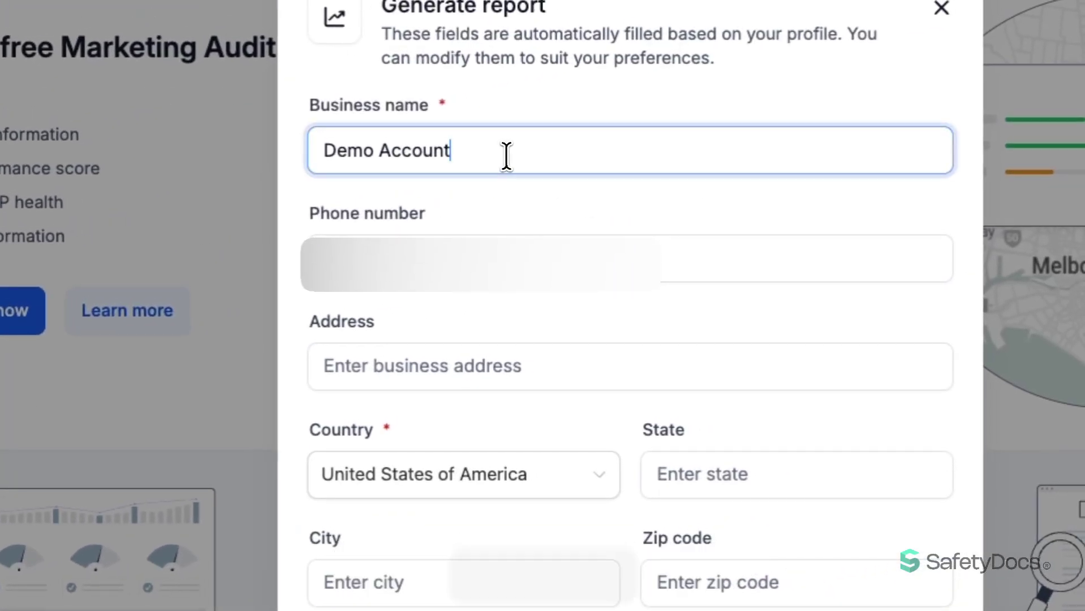
left_click_drag(504, 155, 314, 155)
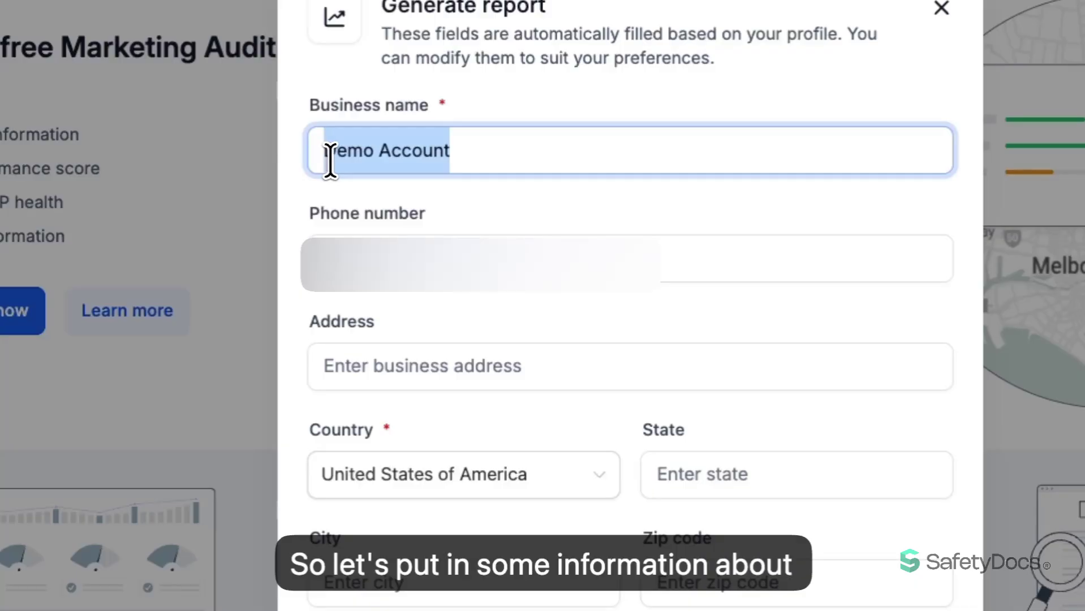
key("BackSpace")
type("Jimmy Jones")
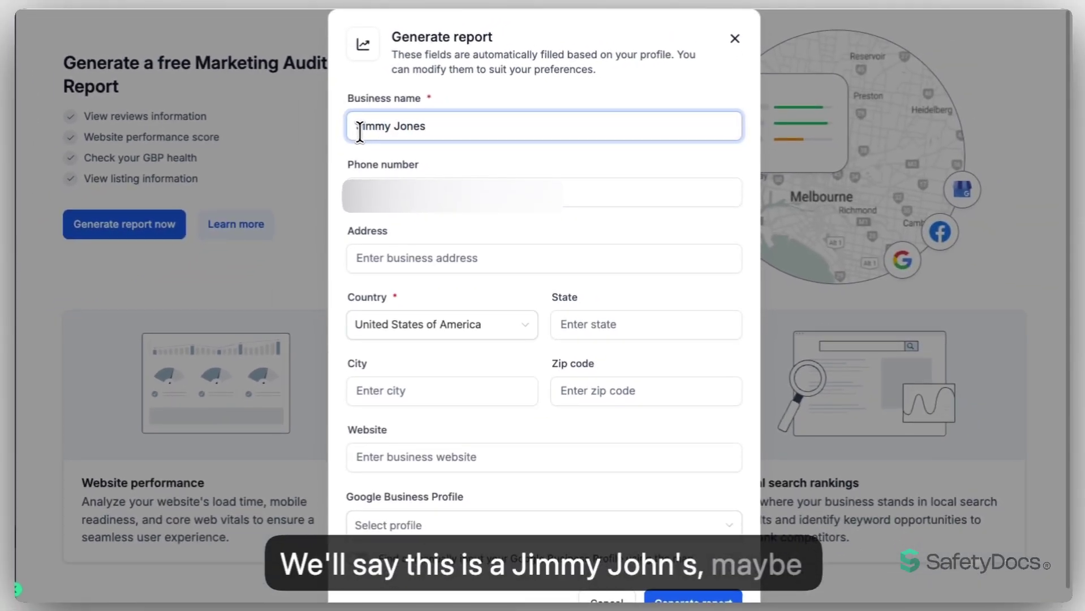
scroll(436, 264, "down", 1)
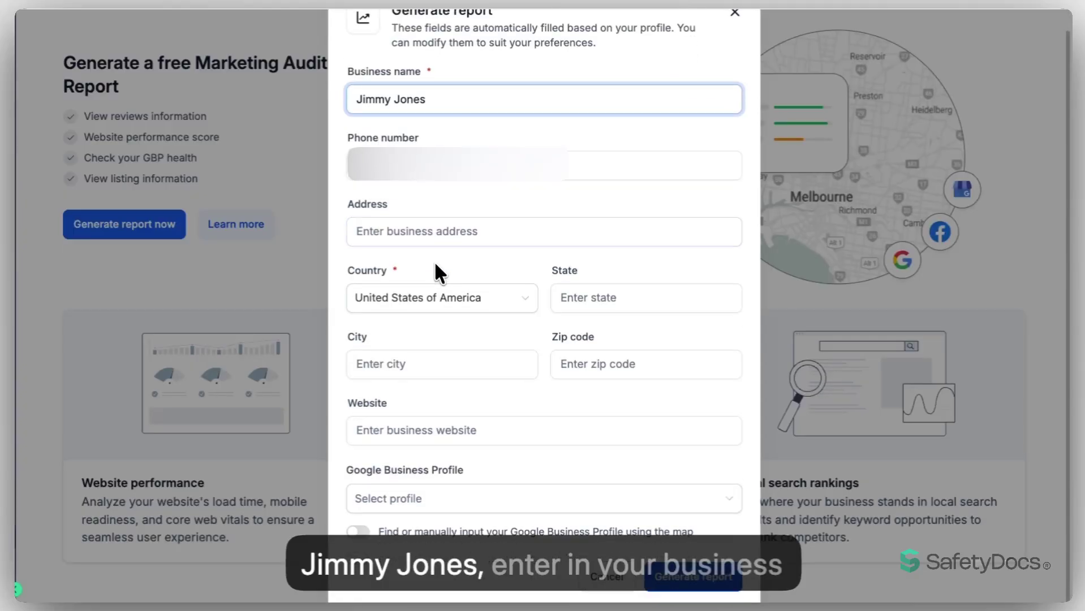
left_click(429, 231)
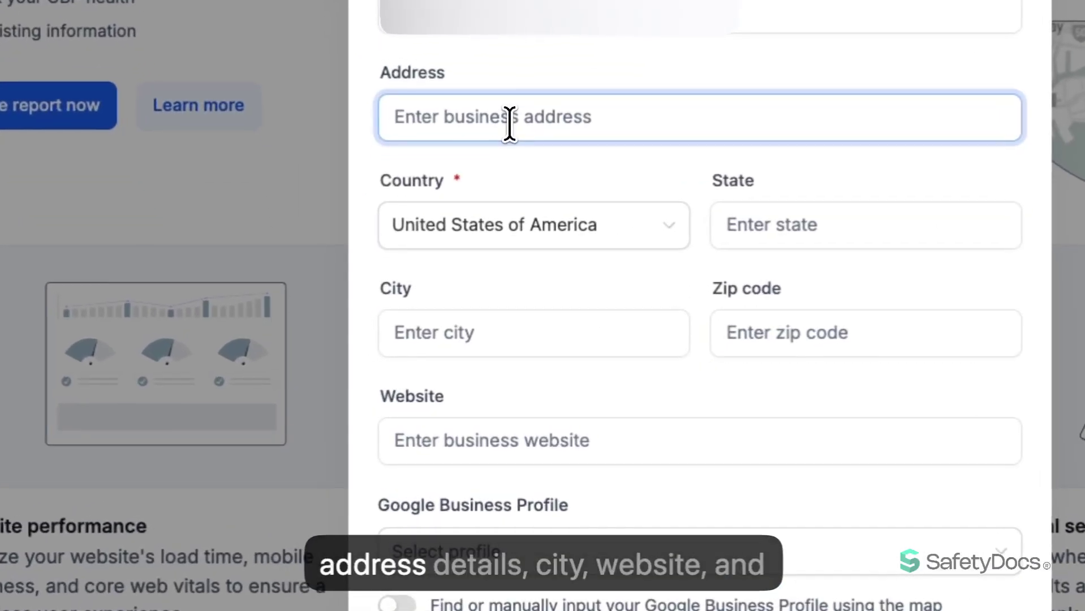
left_click(504, 350)
left_click(499, 439)
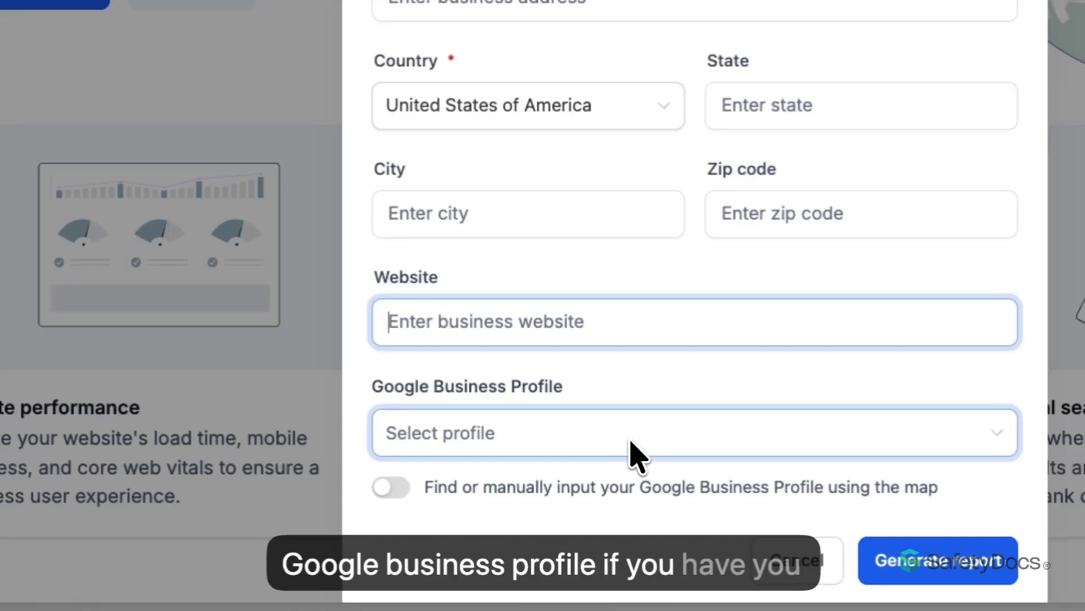
Enable finding the Google Business Profile using the map, search for "jimmy", select Jimmy John's in Waco, TX, and generate the report
left_click(389, 487)
scroll(512, 481, "down", 5)
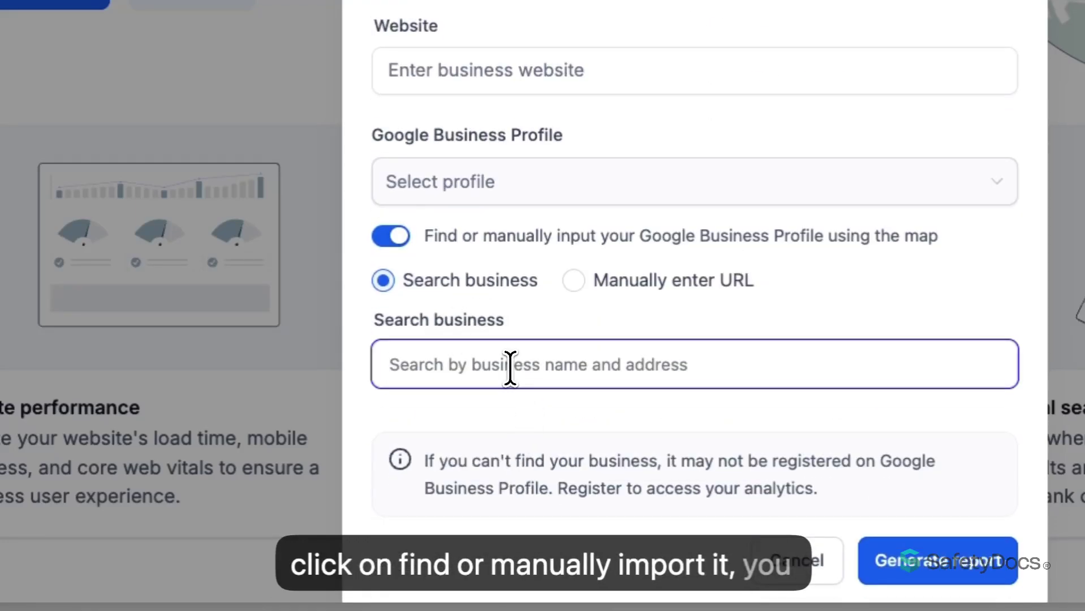
type("jimmy")
left_click(488, 448)
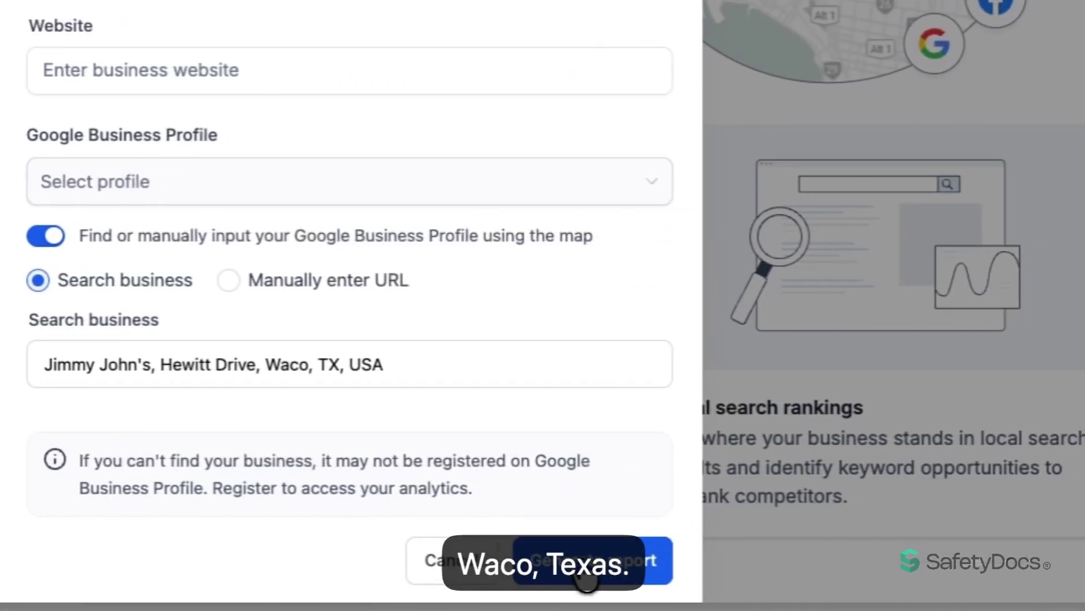
left_click(587, 580)
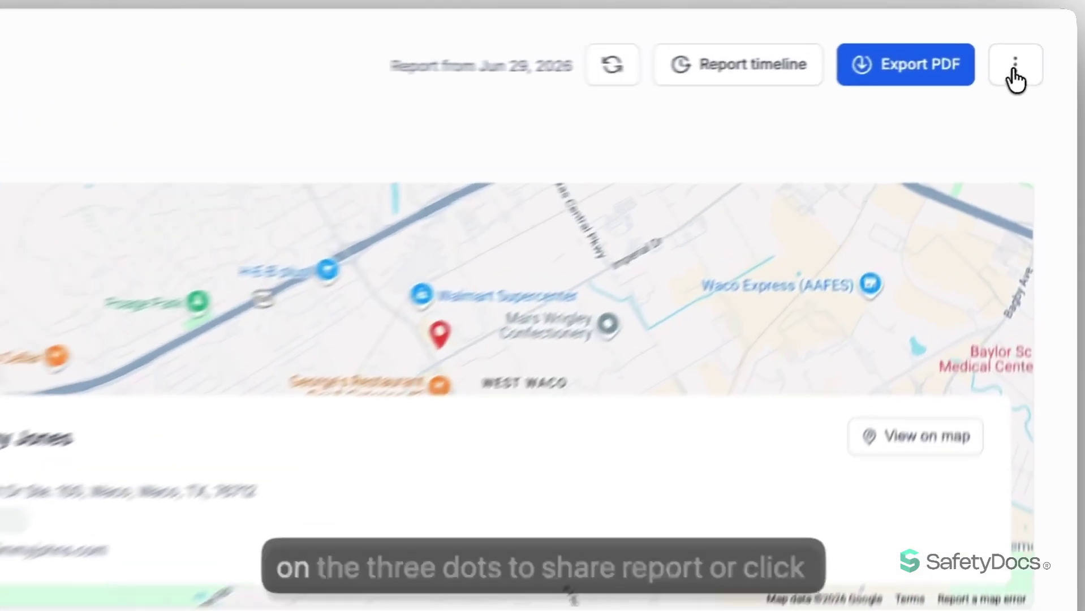
Open the audit report settings and review the business details fields
left_click(1030, 49)
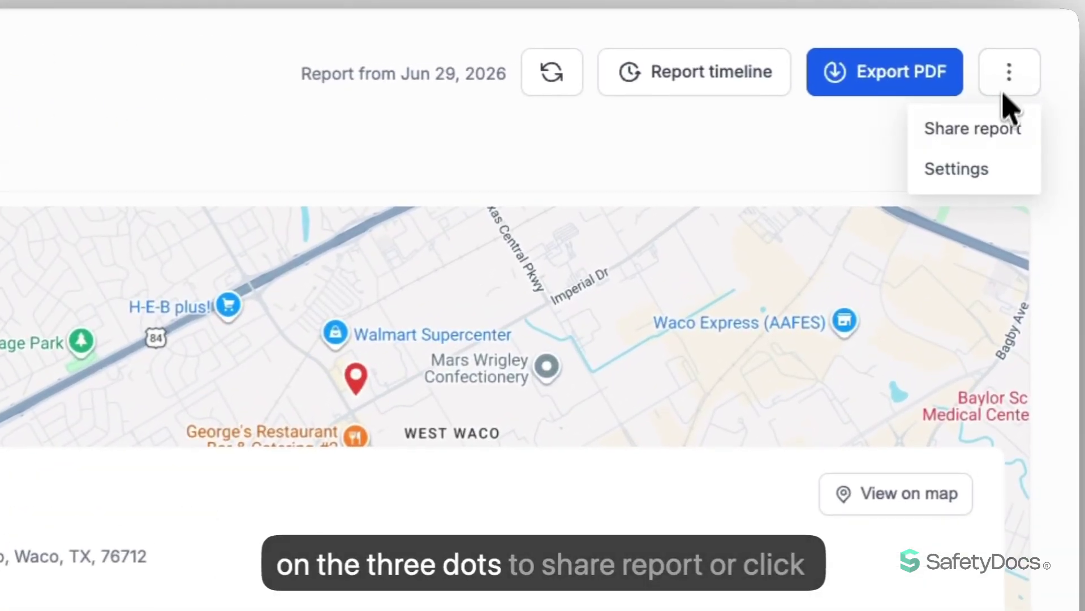
left_click(959, 173)
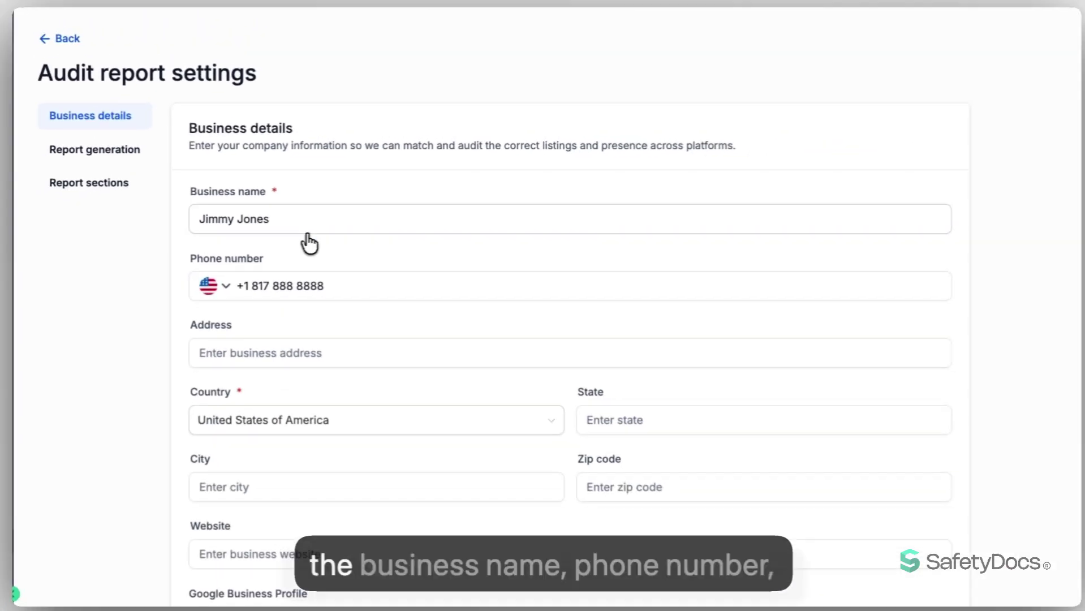
scroll(309, 243, "down", 3)
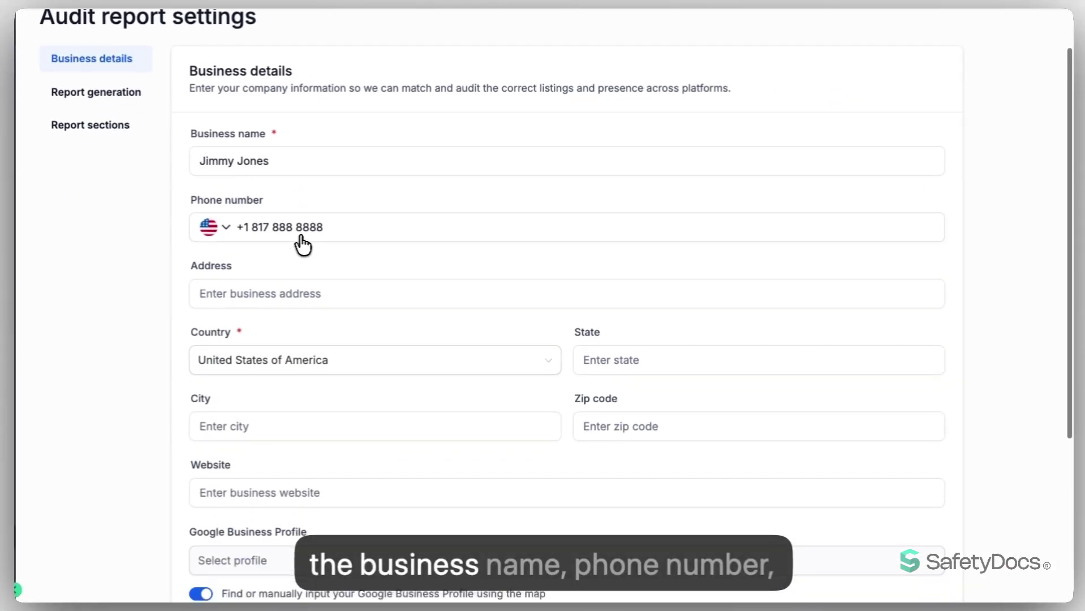
scroll(243, 245, "down", 1)
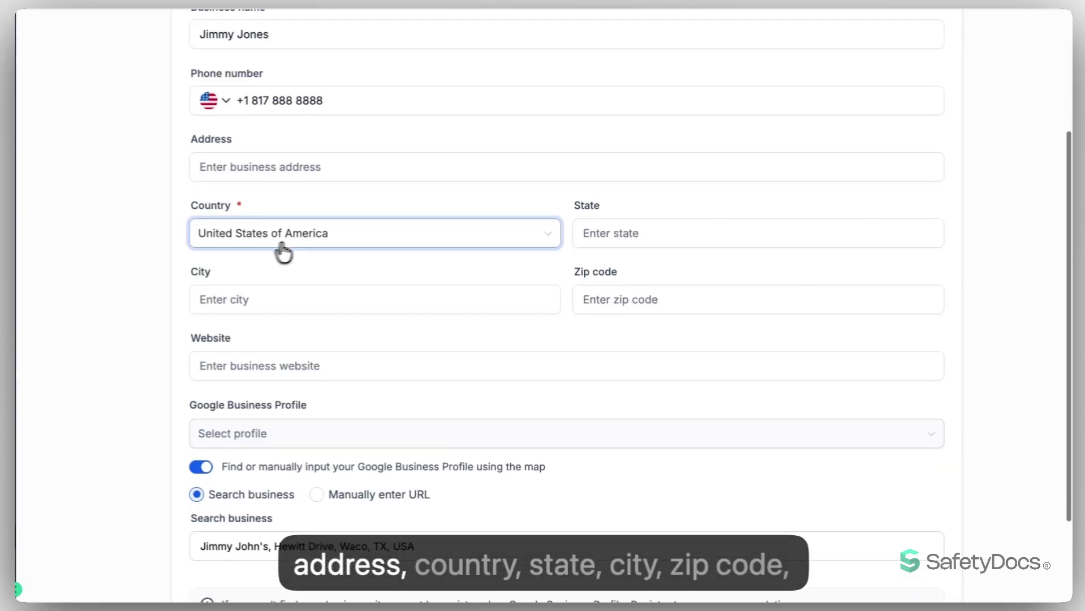
key("Tab")
scroll(702, 305, "down", 3)
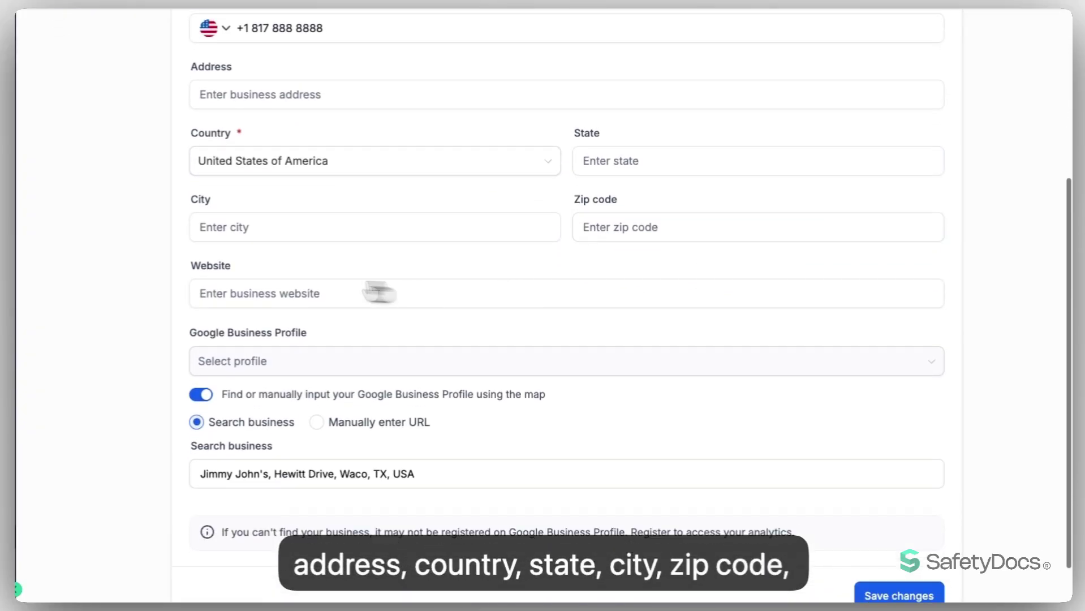
scroll(503, 383, "up", 5)
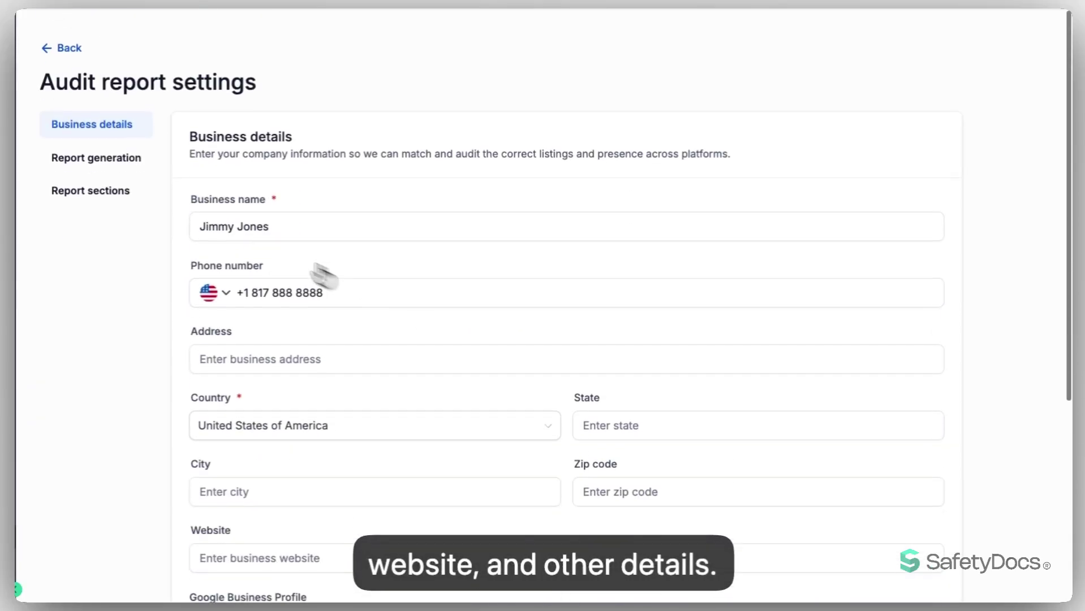
Check the report generation and report sections settings, and return to the audit report
left_click(106, 155)
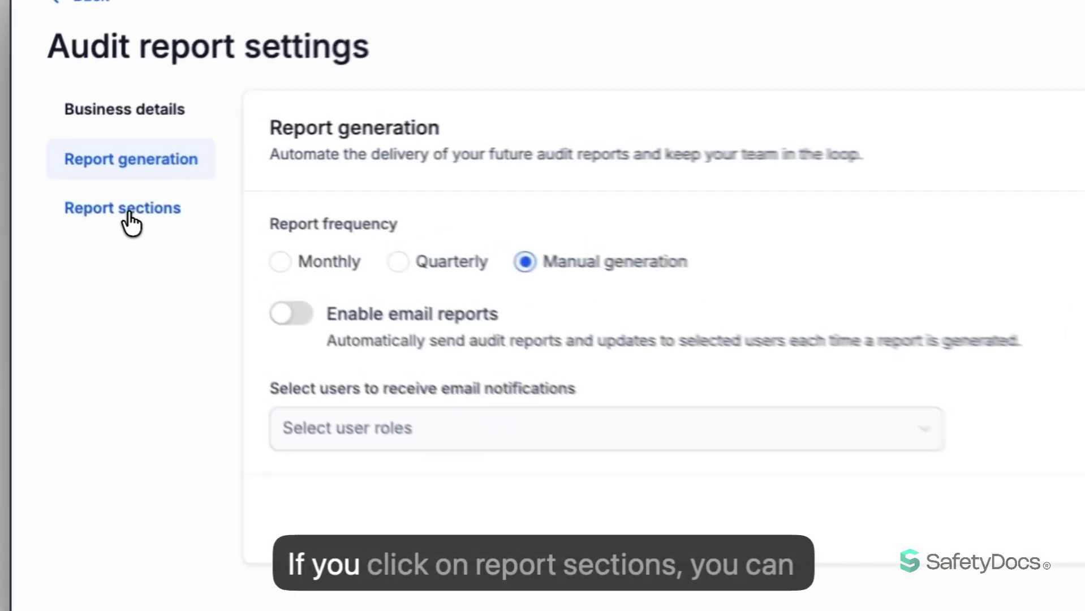
left_click(129, 214)
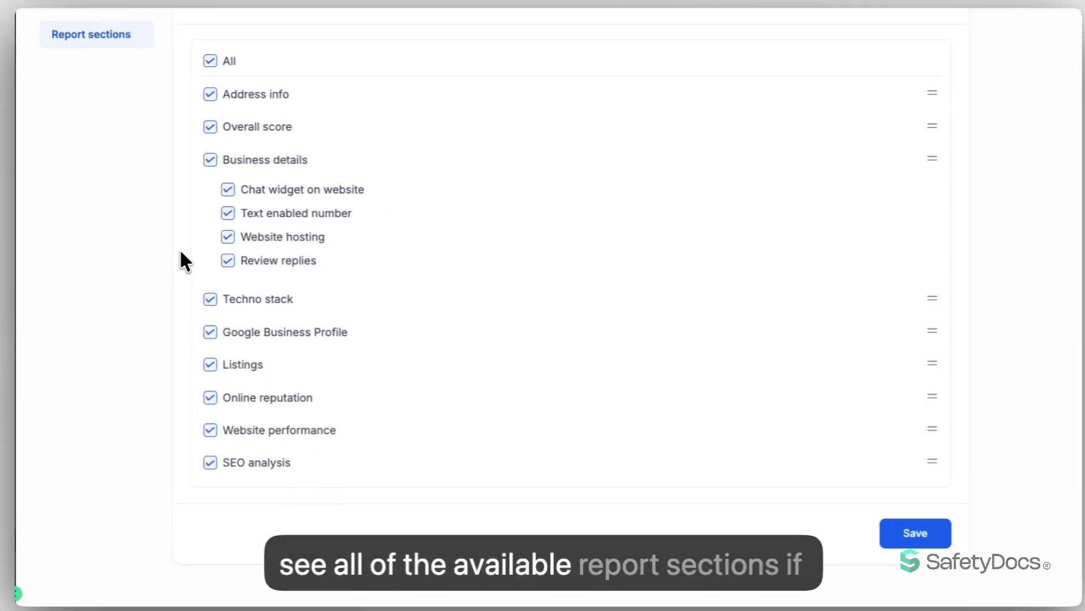
scroll(178, 248, "up", 2)
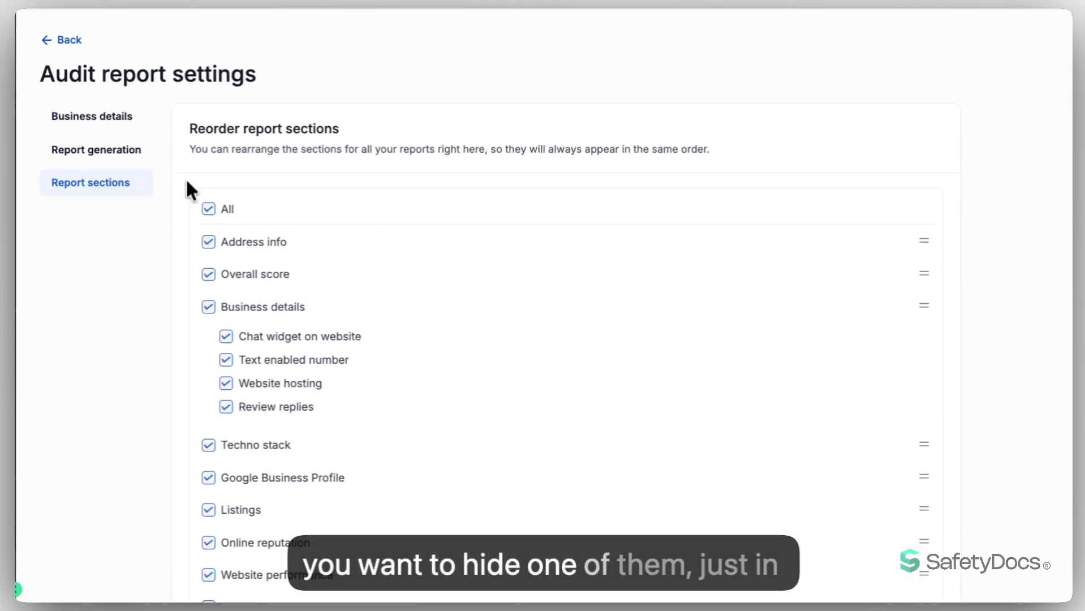
left_click(67, 42)
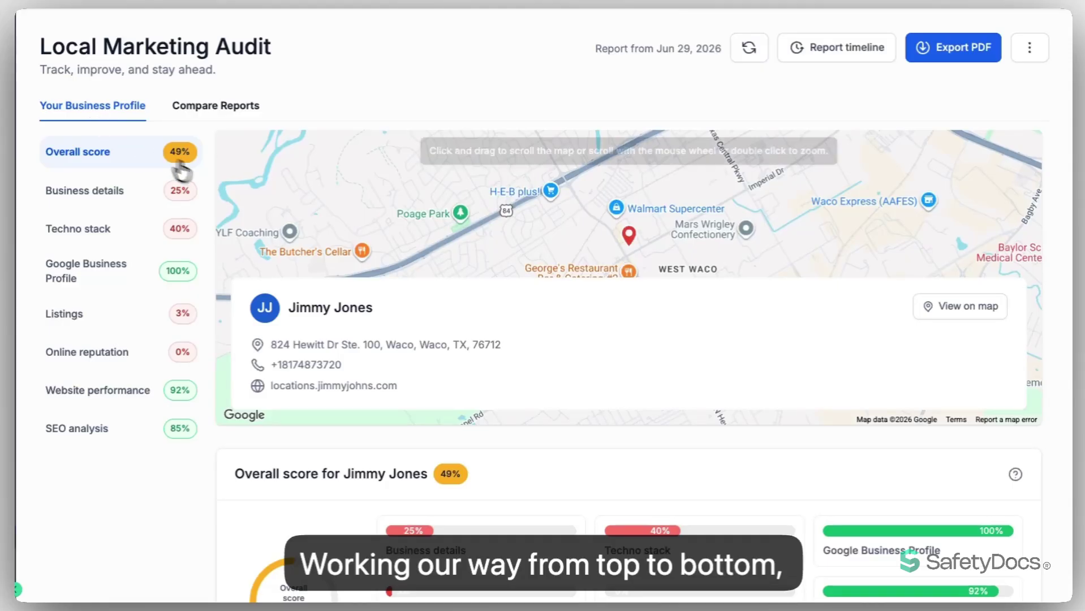
Review the overall score breakdown and the business details checks in the audit report
scroll(252, 310, "down", 1)
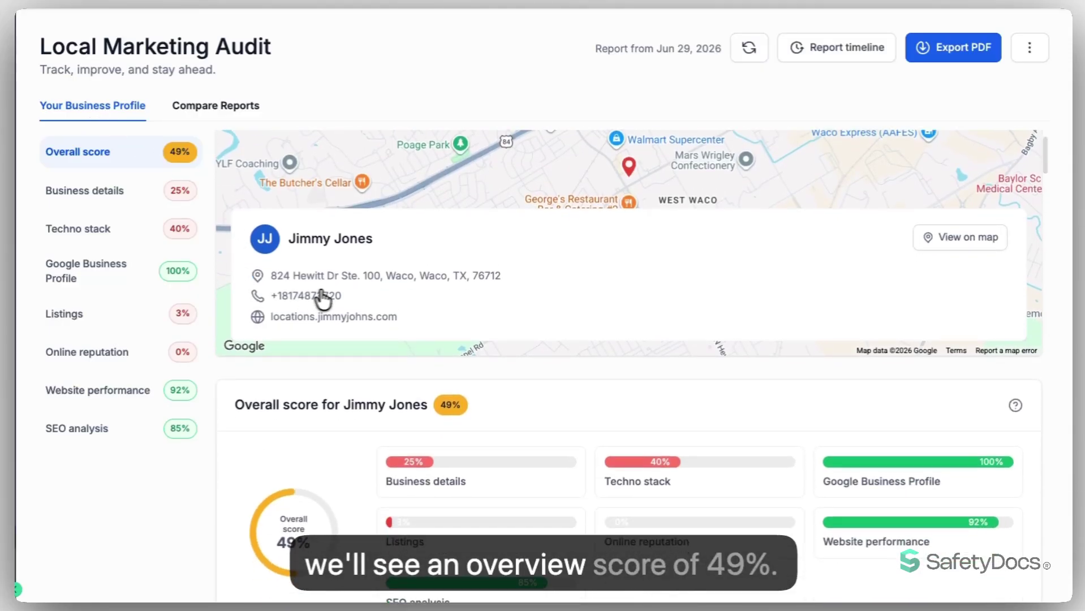
scroll(380, 322, "down", 3)
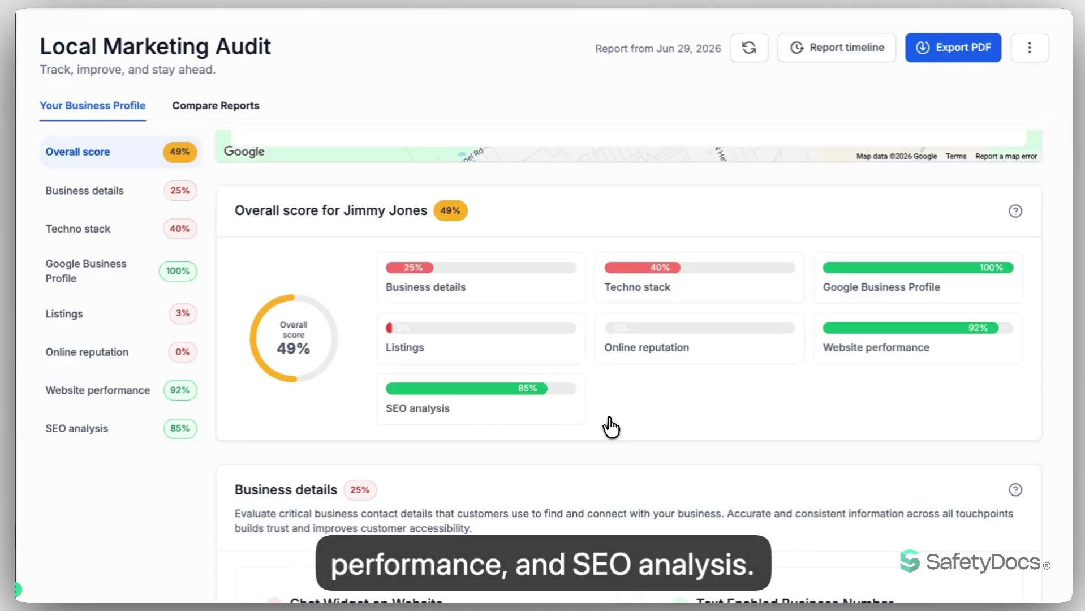
scroll(611, 428, "down", 3)
scroll(611, 427, "down", 3)
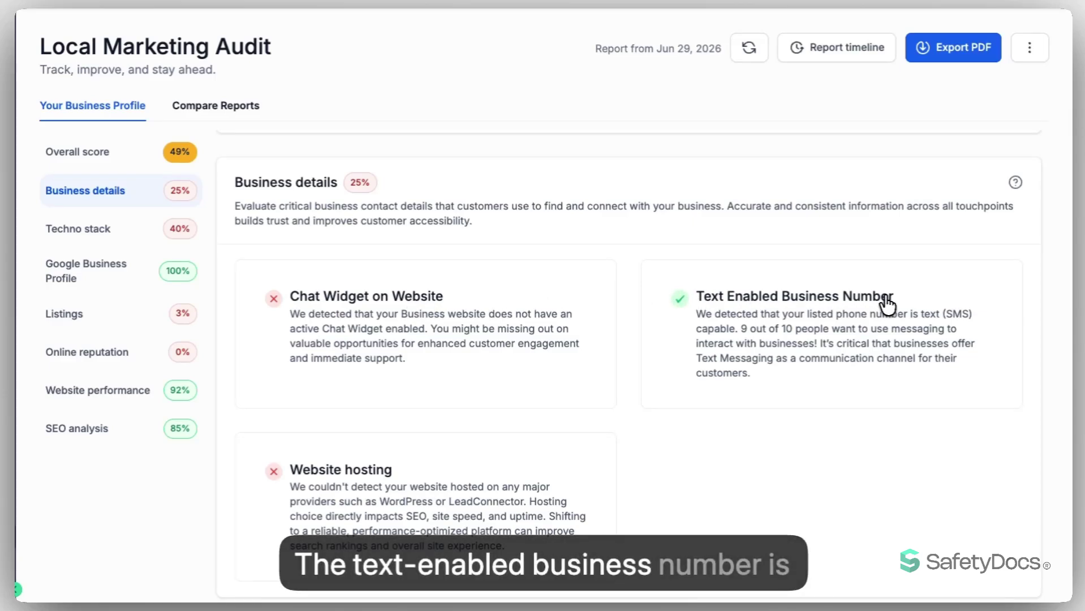
scroll(736, 271, "down", 1)
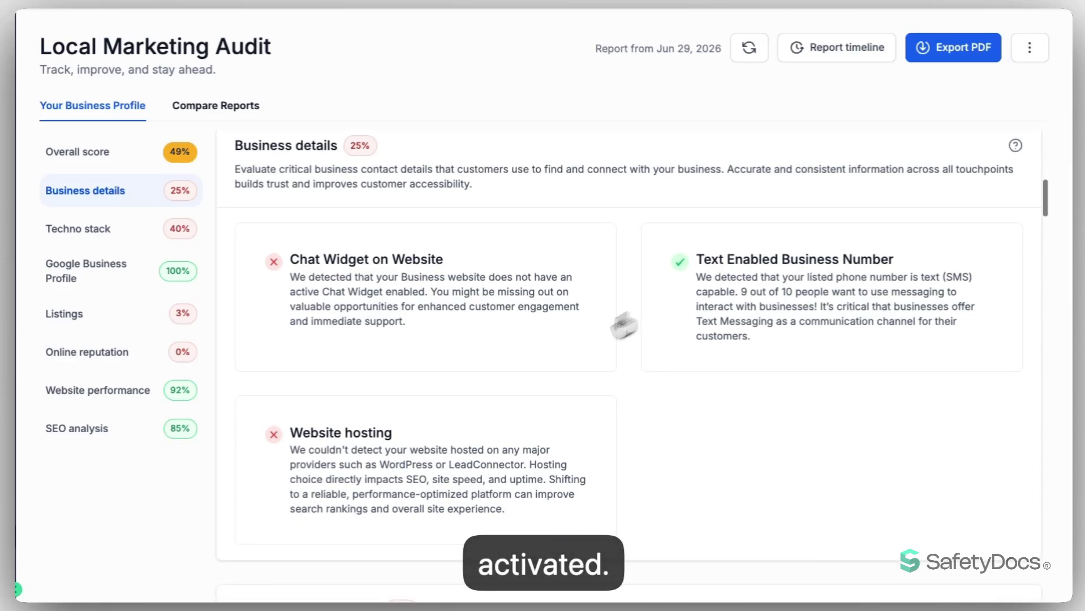
Examine the Techno Stack Analysis trackers and the Google Business Profile verification items
scroll(376, 446, "down", 5)
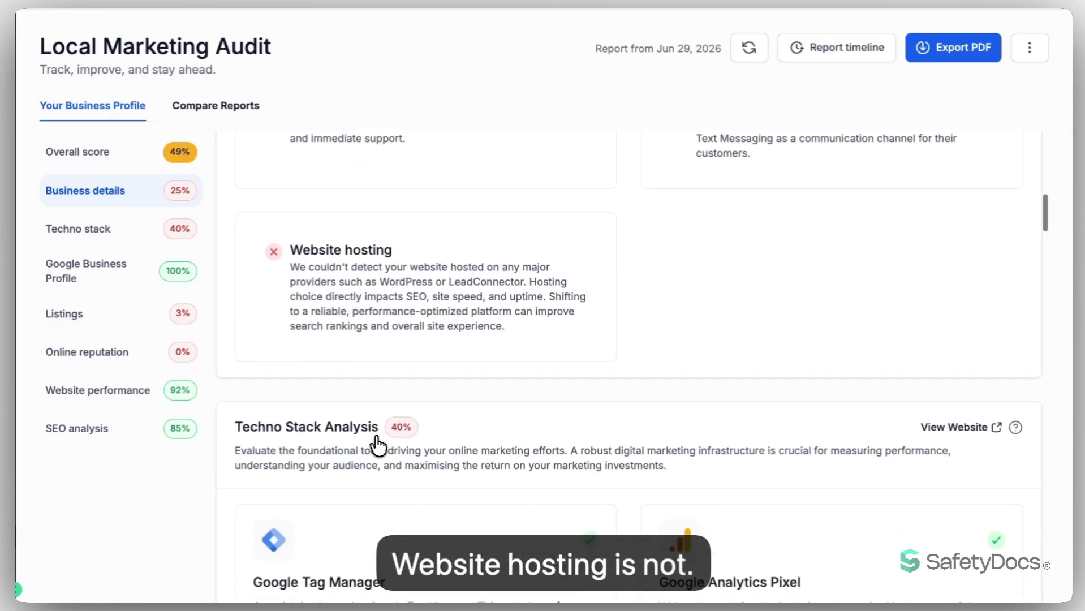
scroll(387, 445, "down", 3)
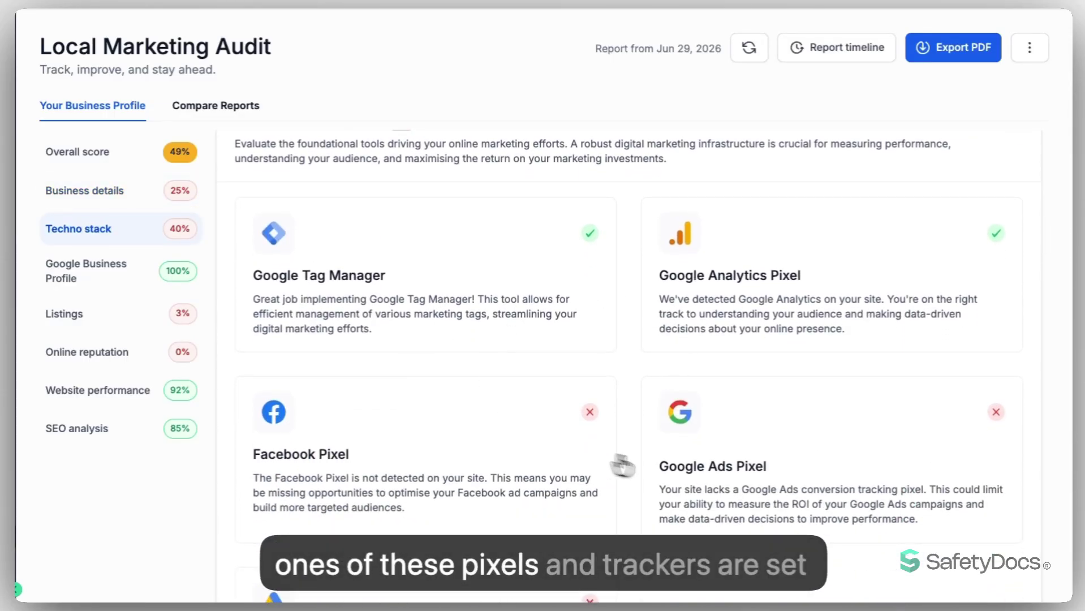
scroll(631, 407, "down", 7)
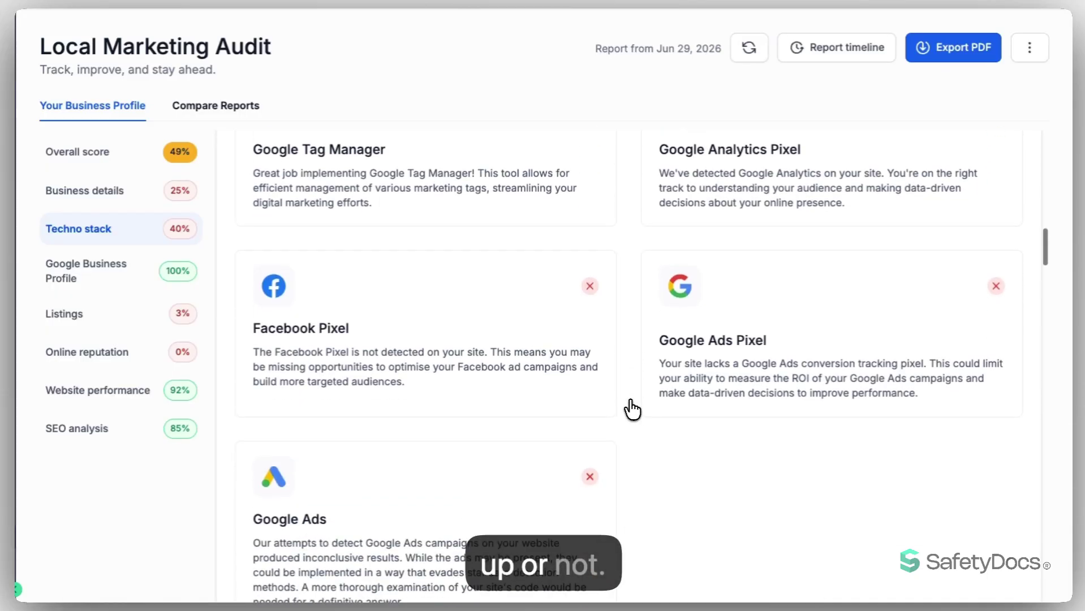
scroll(632, 409, "down", 4)
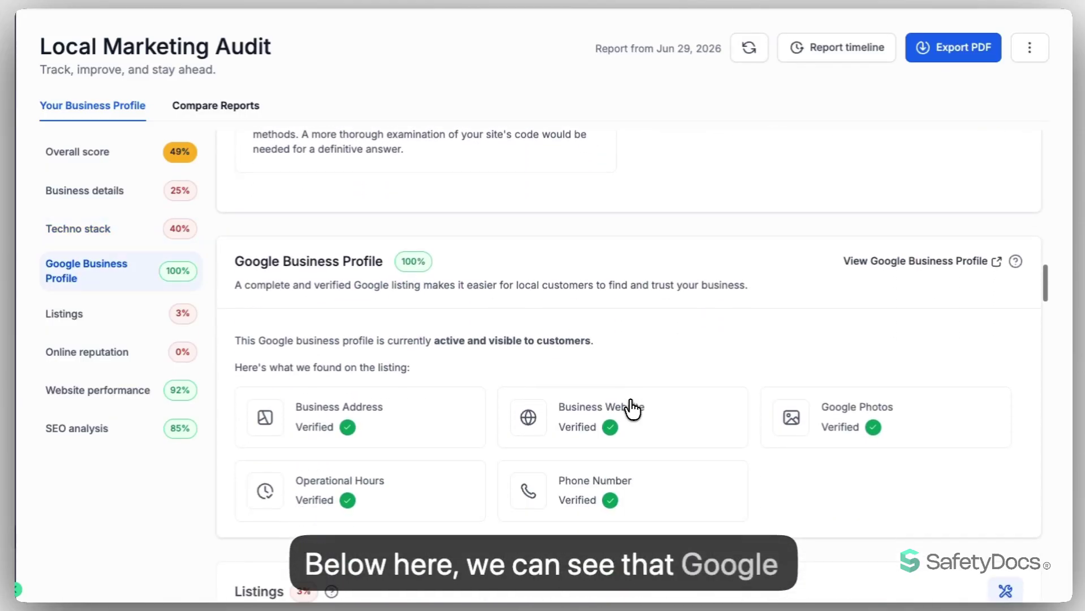
scroll(610, 382, "down", 4)
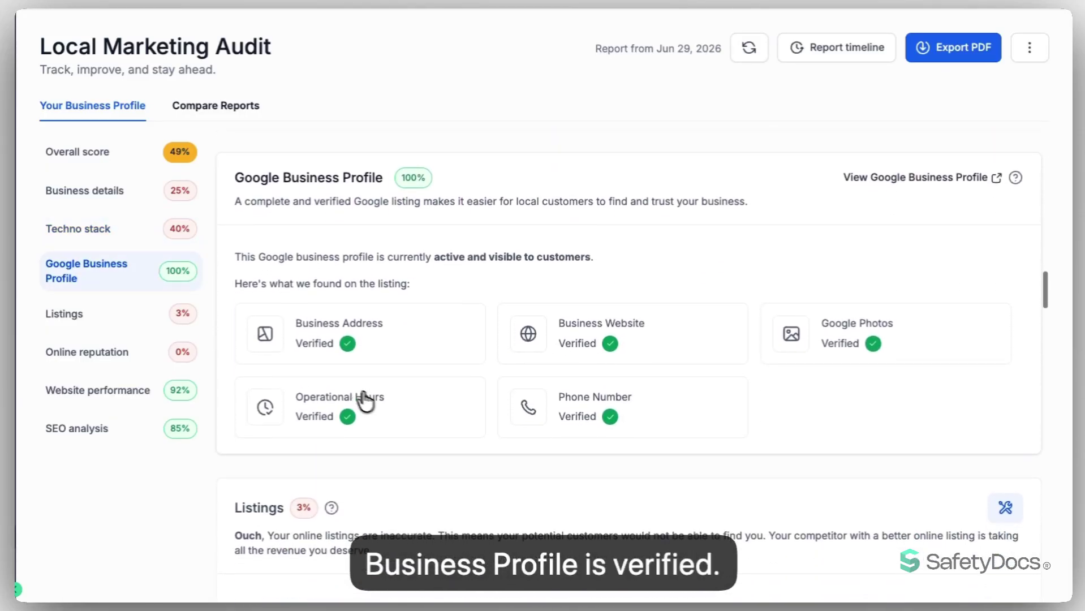
Examine the Listings accuracy, Online Health Score and per-directory listing table, and show the table's page 2
scroll(558, 435, "down", 1)
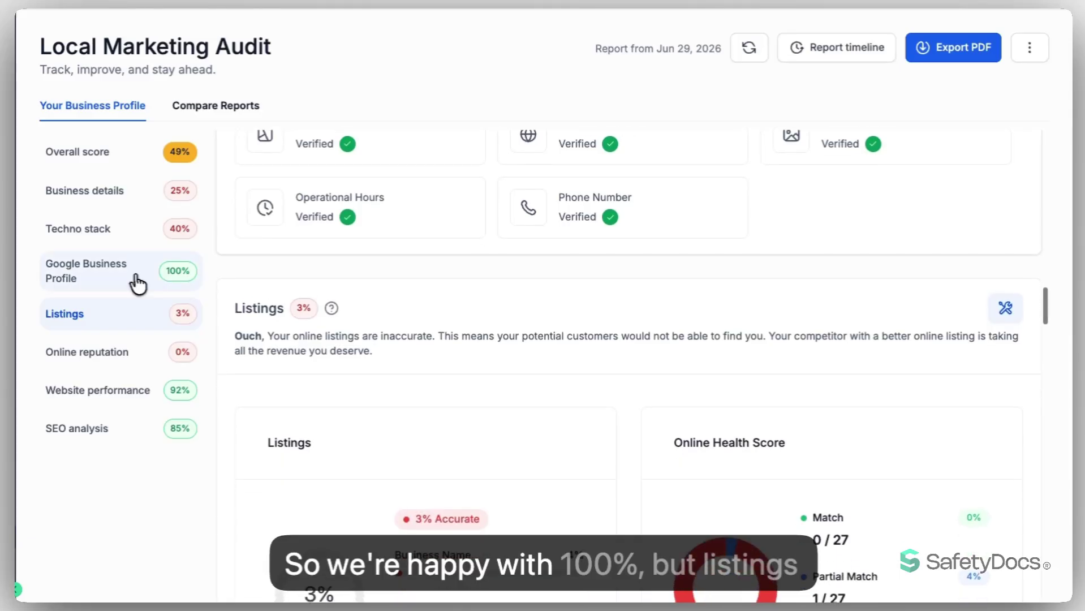
scroll(622, 401, "down", 1)
scroll(639, 405, "down", 2)
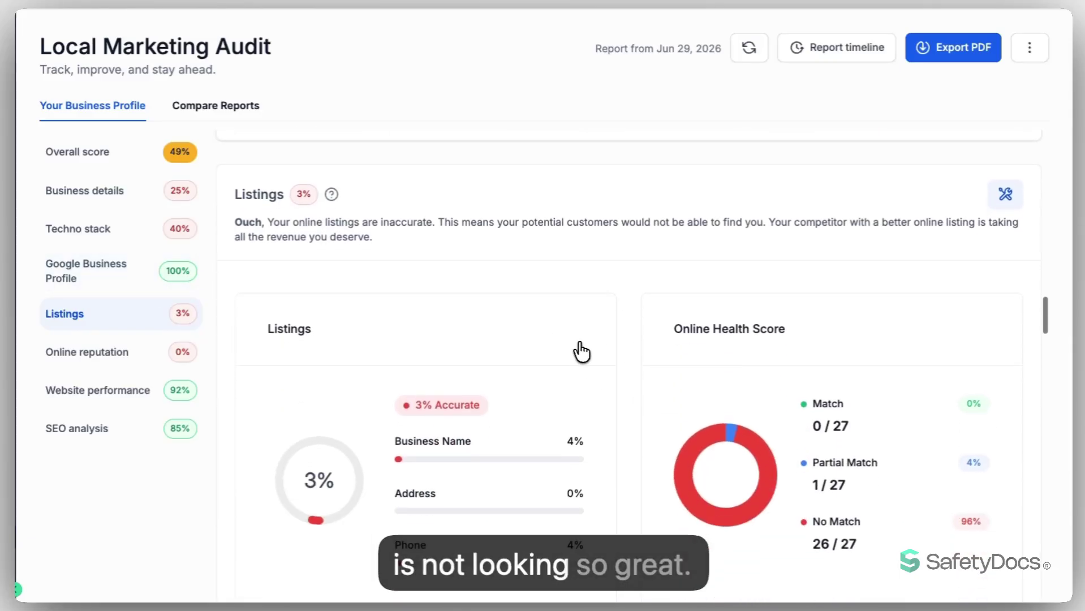
scroll(603, 350, "down", 2)
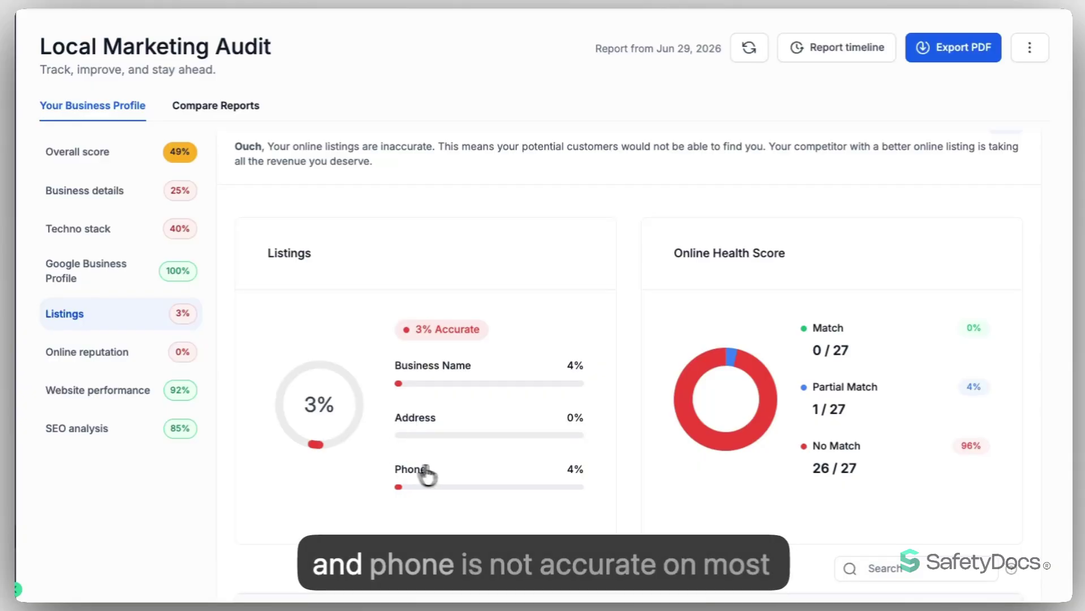
scroll(589, 388, "down", 10)
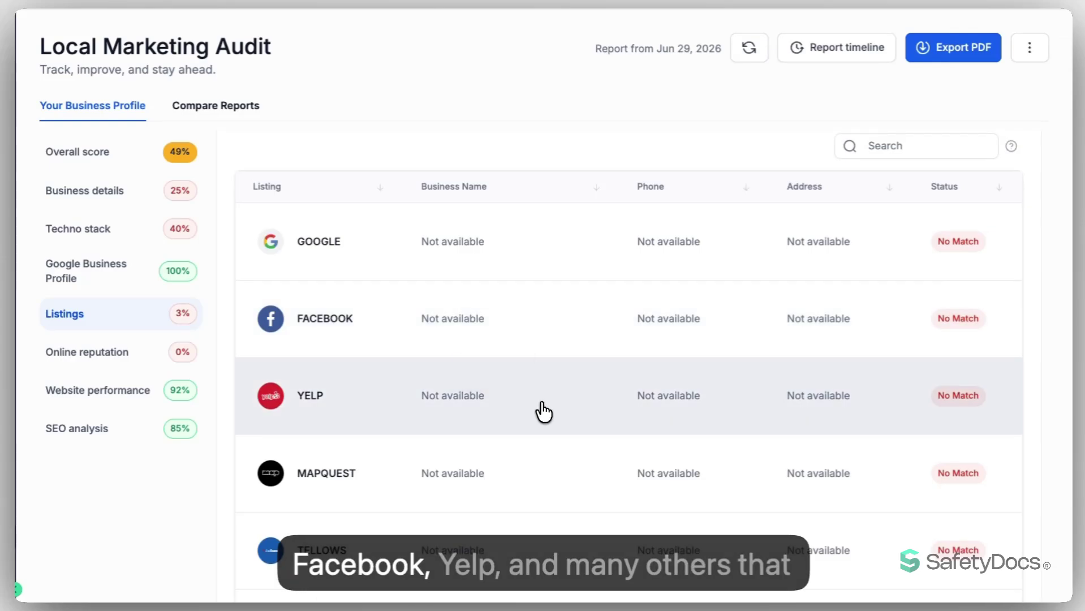
scroll(549, 408, "down", 4)
scroll(551, 410, "down", 5)
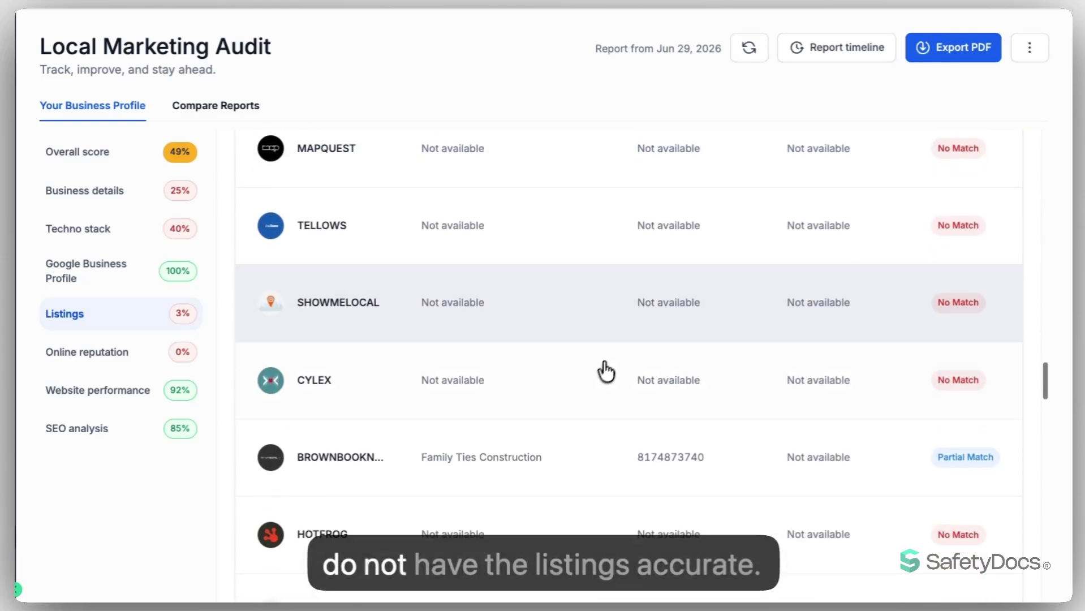
scroll(607, 352, "down", 2)
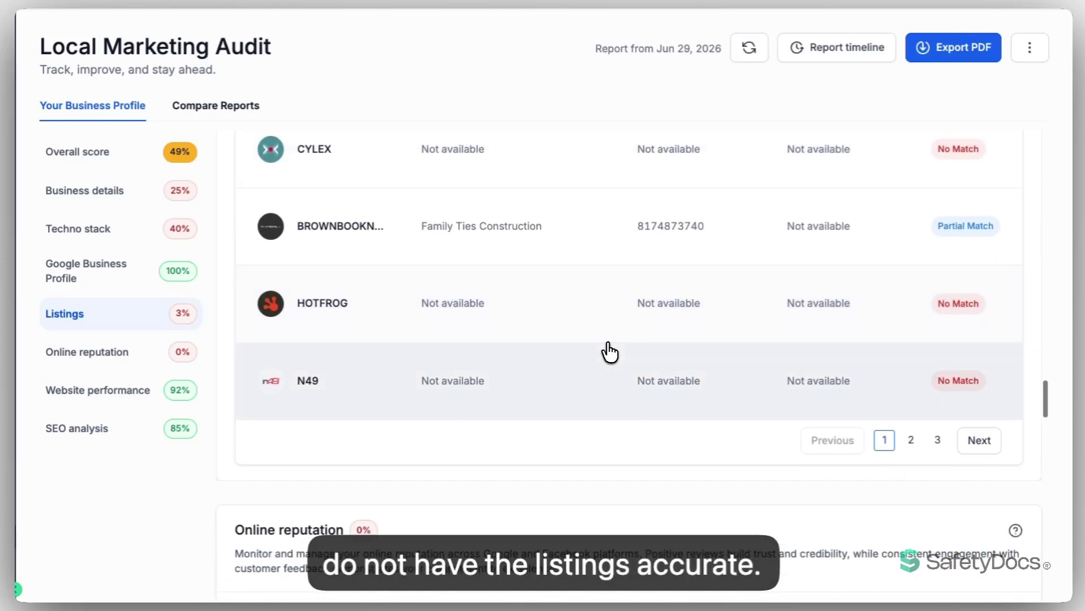
left_click(911, 440)
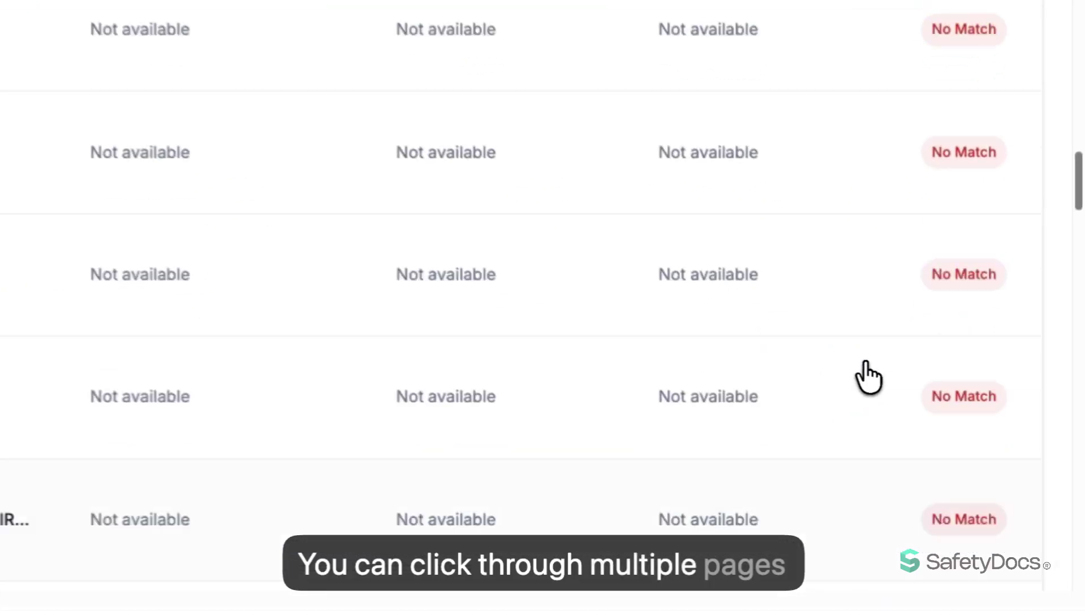
Examine the Online reputation ratings and the Website performance section's Page Speed, Core Web Vitals and Page Health Report
scroll(867, 378, "down", 5)
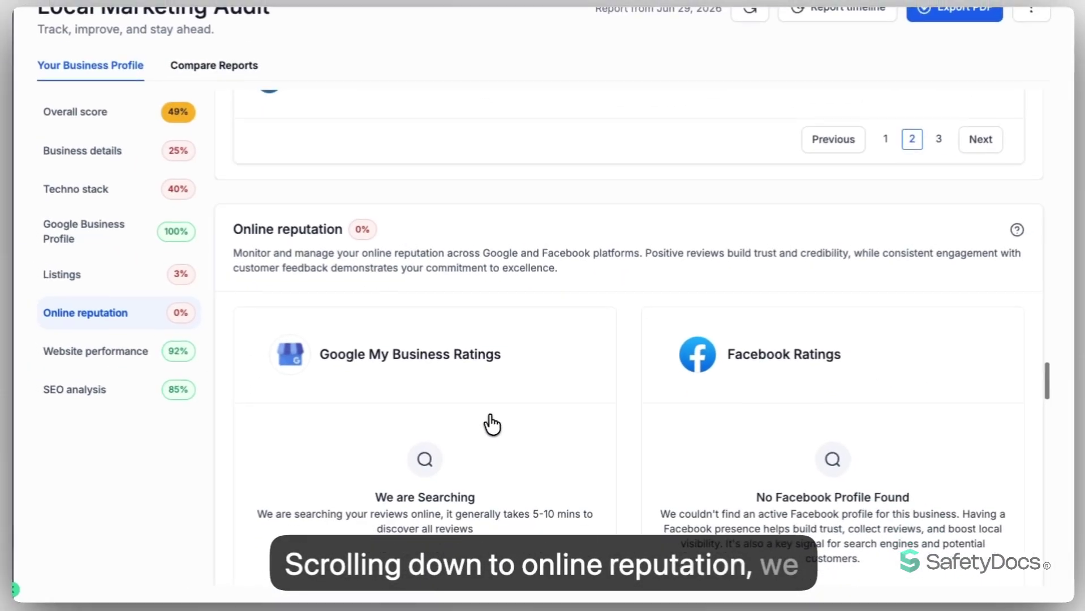
scroll(488, 399, "down", 1)
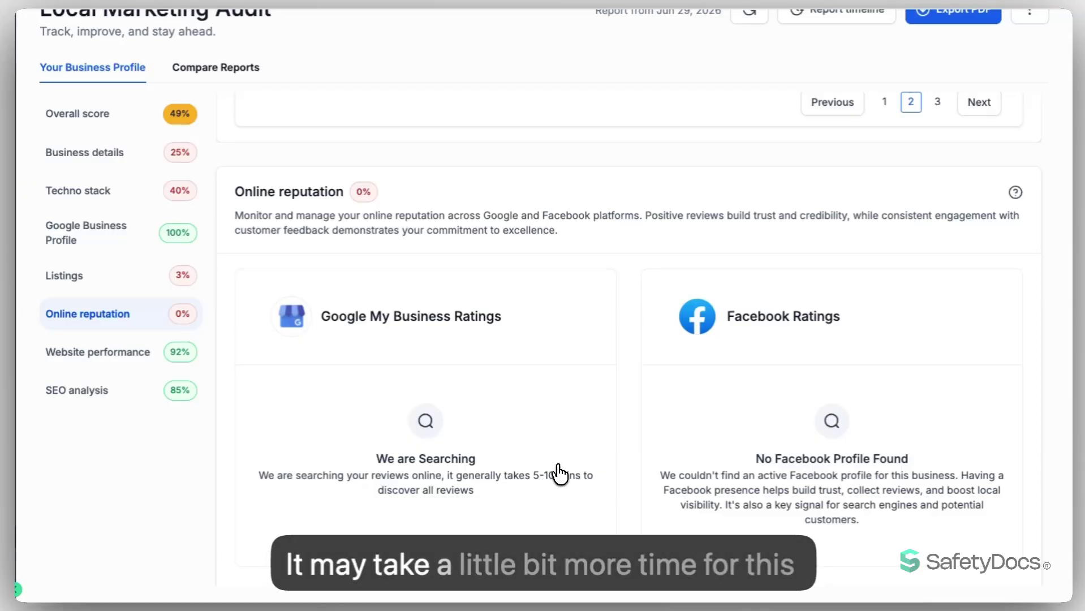
scroll(606, 448, "down", 10)
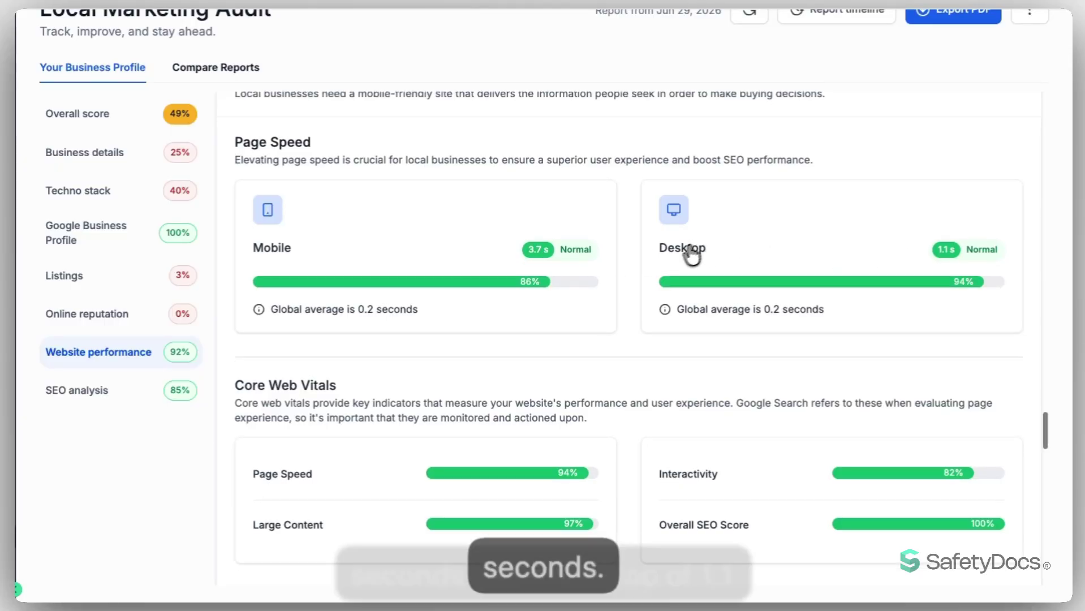
scroll(691, 252, "down", 3)
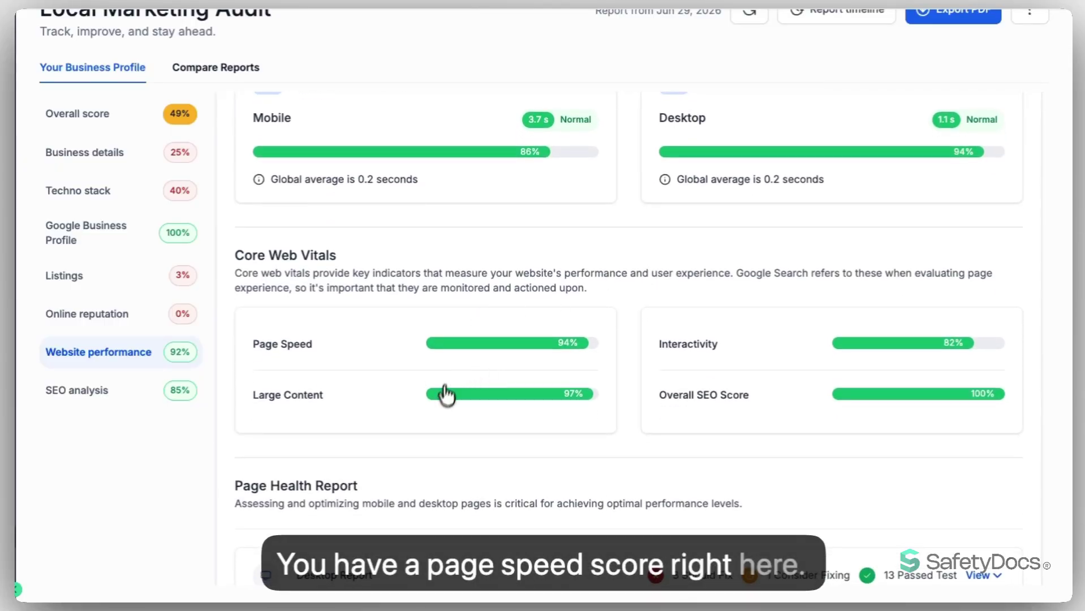
scroll(447, 395, "down", 4)
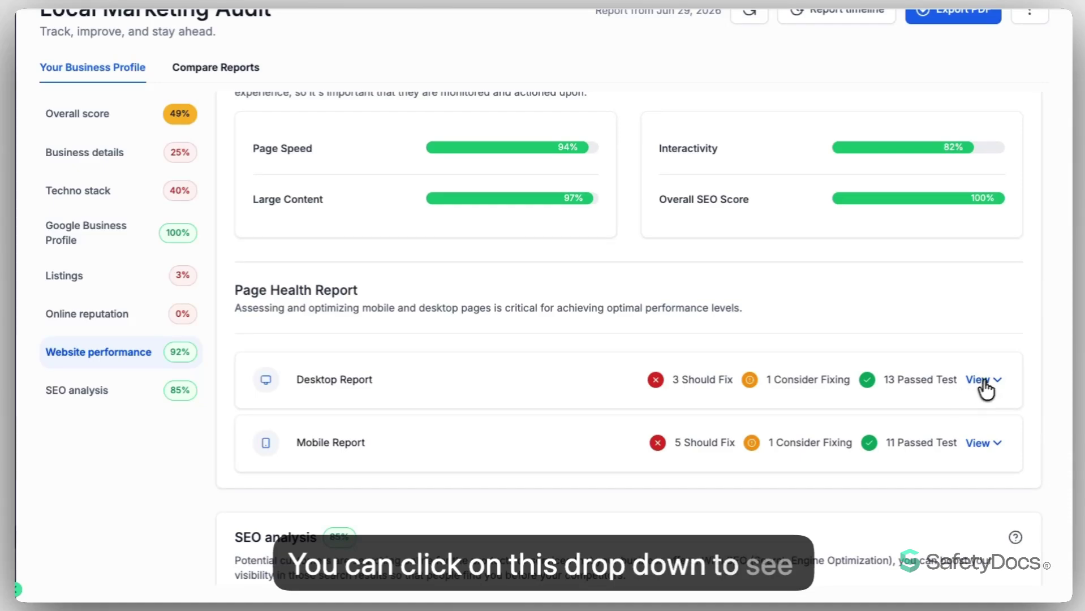
Examine the SEO analysis section's Local SEO Heatmap settings and the ranking map for the keyword Sandwich shop
scroll(666, 378, "down", 2)
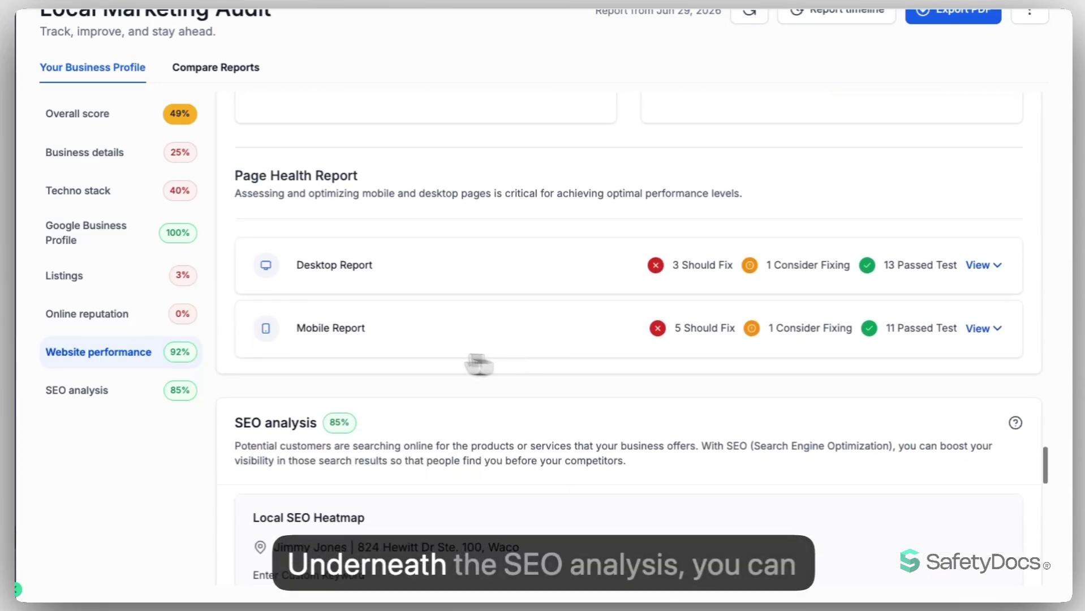
scroll(285, 382, "down", 4)
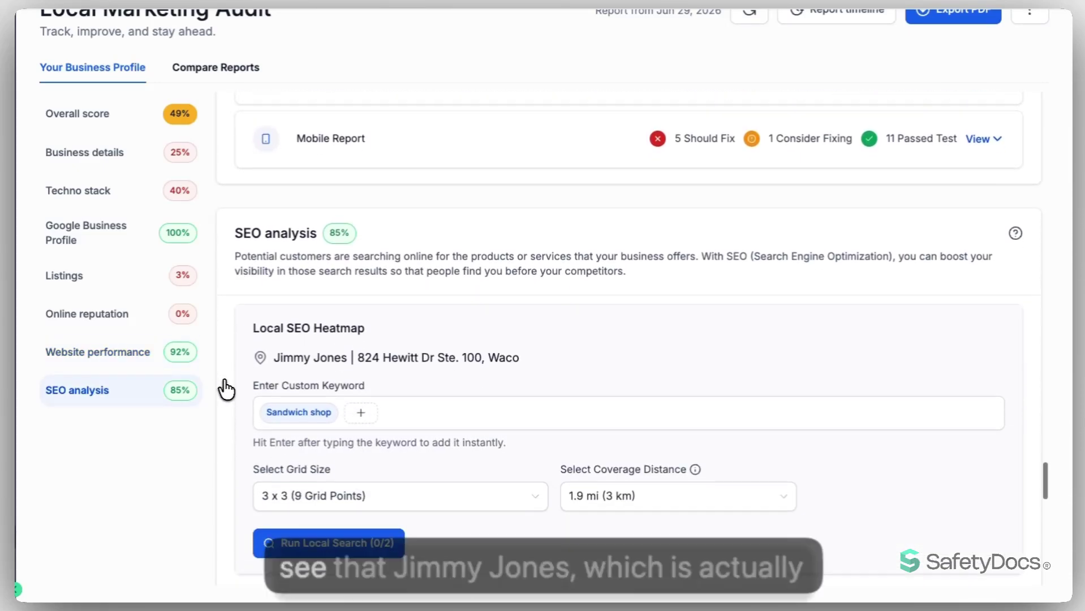
scroll(226, 390, "down", 2)
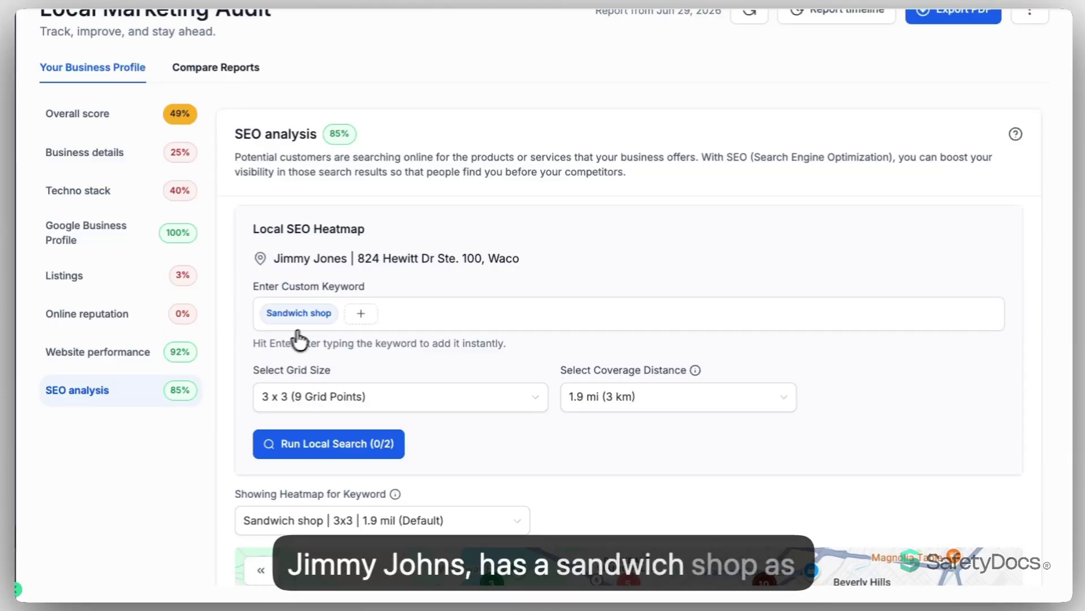
scroll(356, 412, "down", 3)
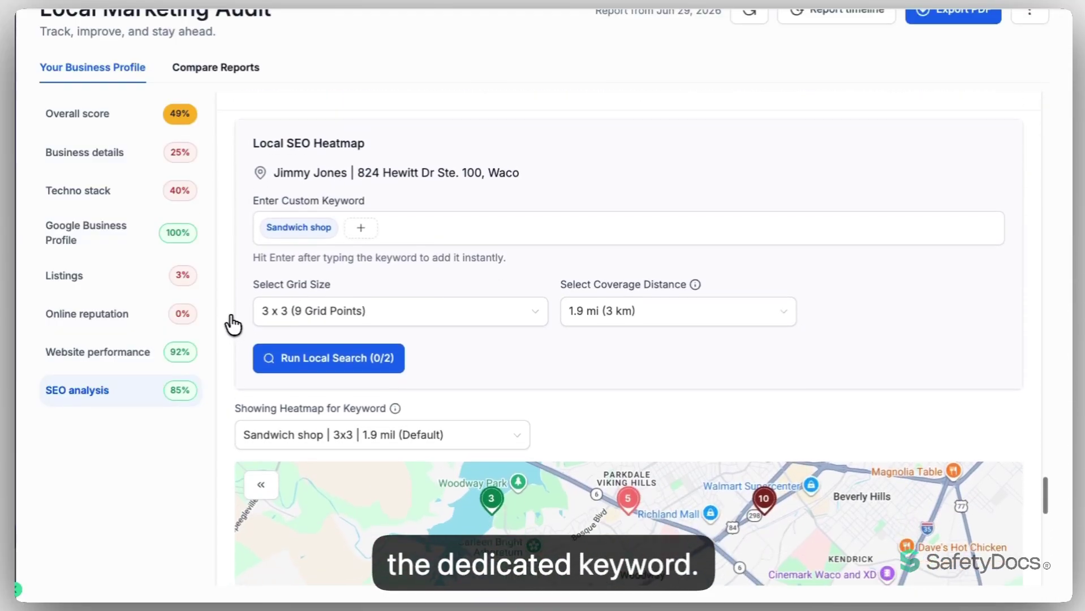
scroll(231, 322, "down", 4)
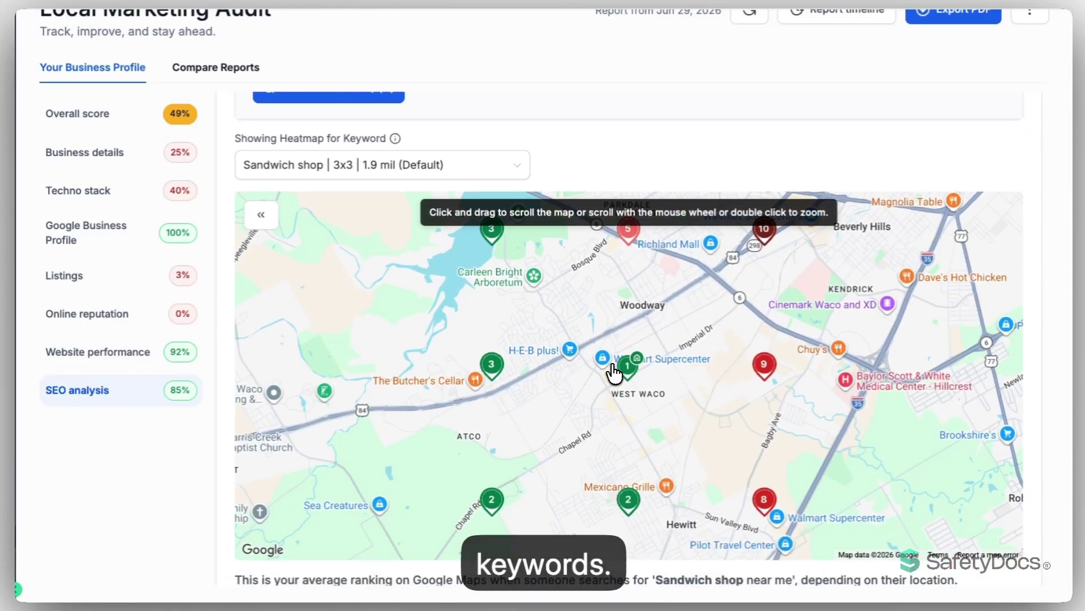
Run a local search heatmap with a 5 x 5 grid, 2.5 mi (4 km) coverage and the added keyword fastfood
scroll(610, 369, "up", 3)
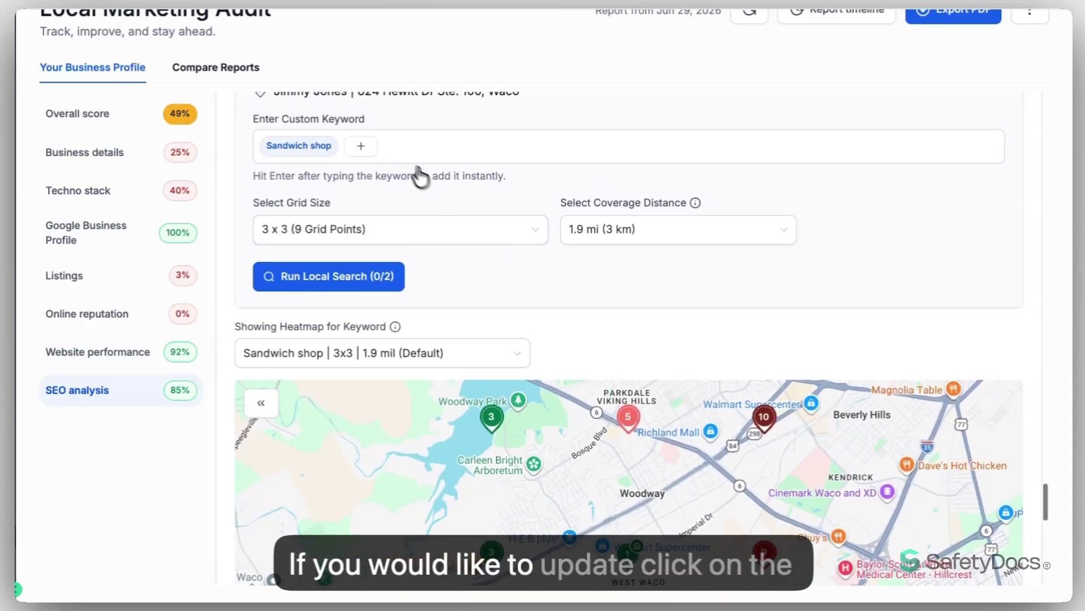
left_click(385, 177)
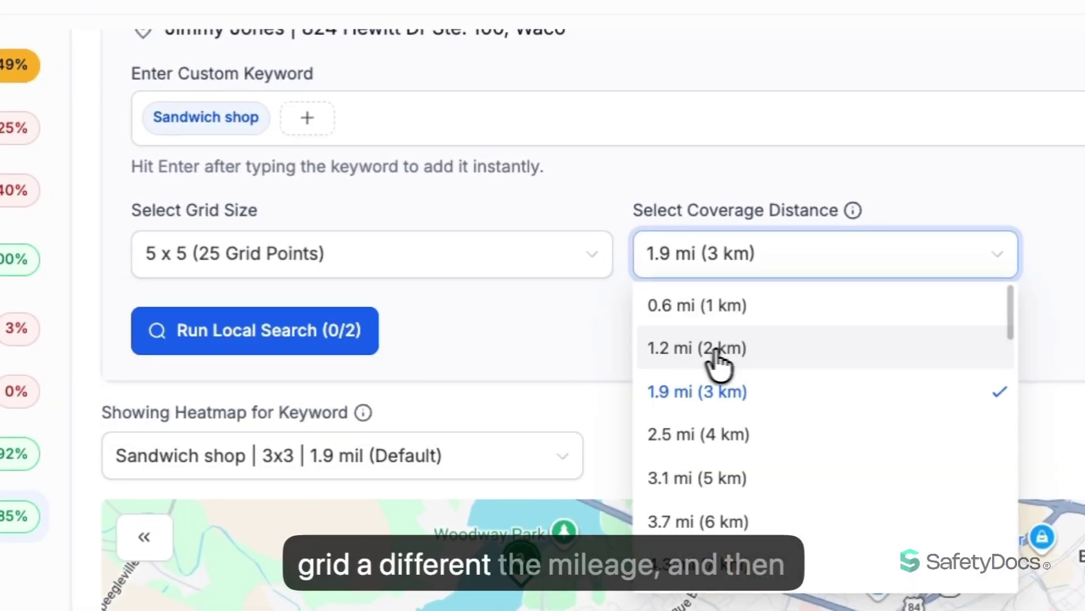
left_click(716, 434)
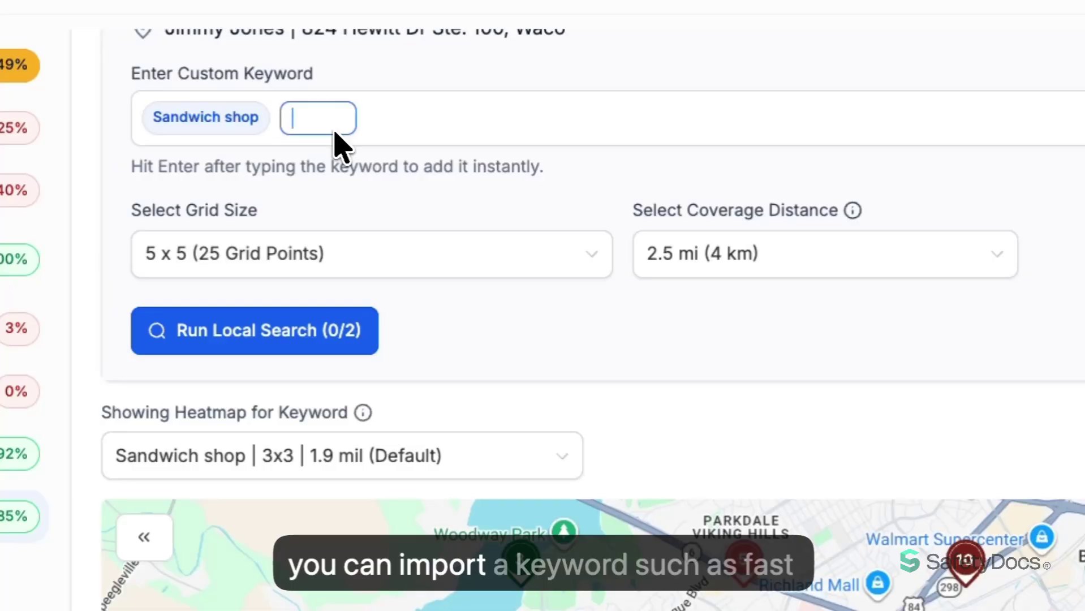
type("fastfood")
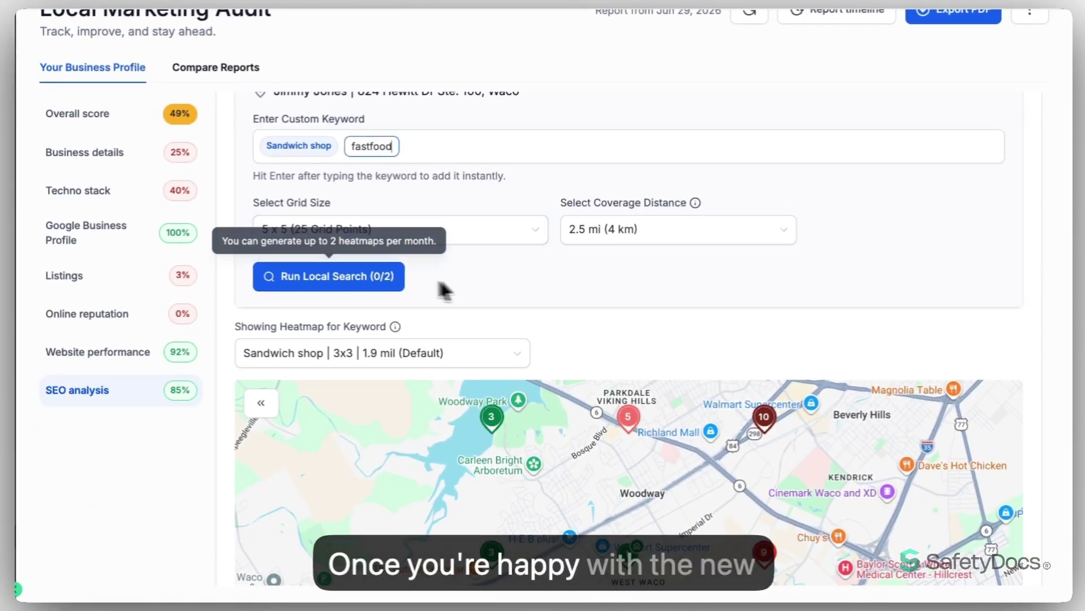
key("Return")
left_click(357, 277)
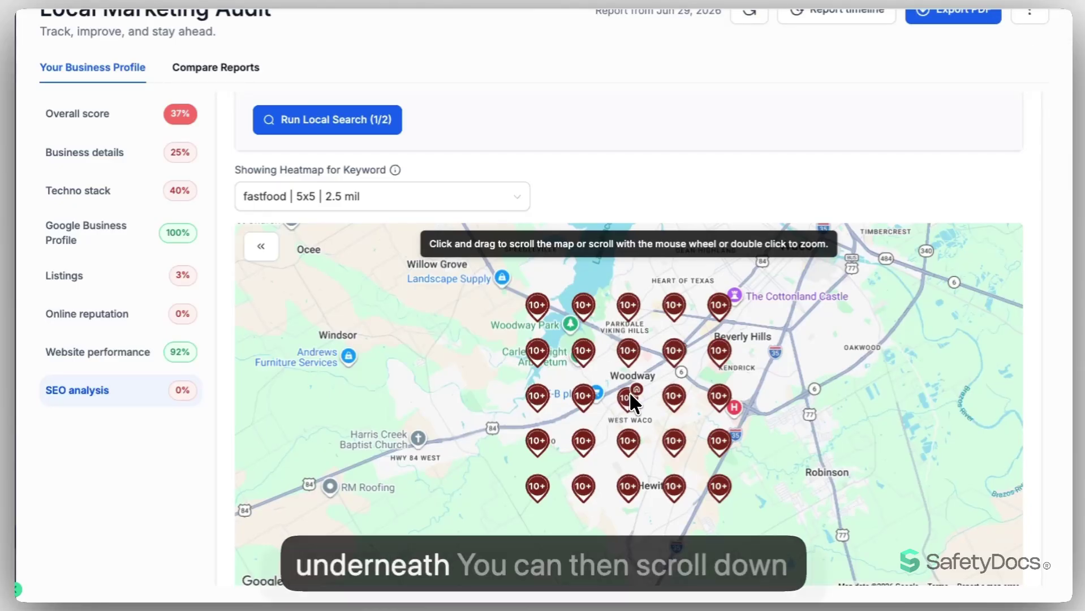
Examine the fastfood heatmap and go through the competitors in the Local Rank Tracker table
scroll(629, 392, "down", 6)
scroll(591, 311, "down", 2)
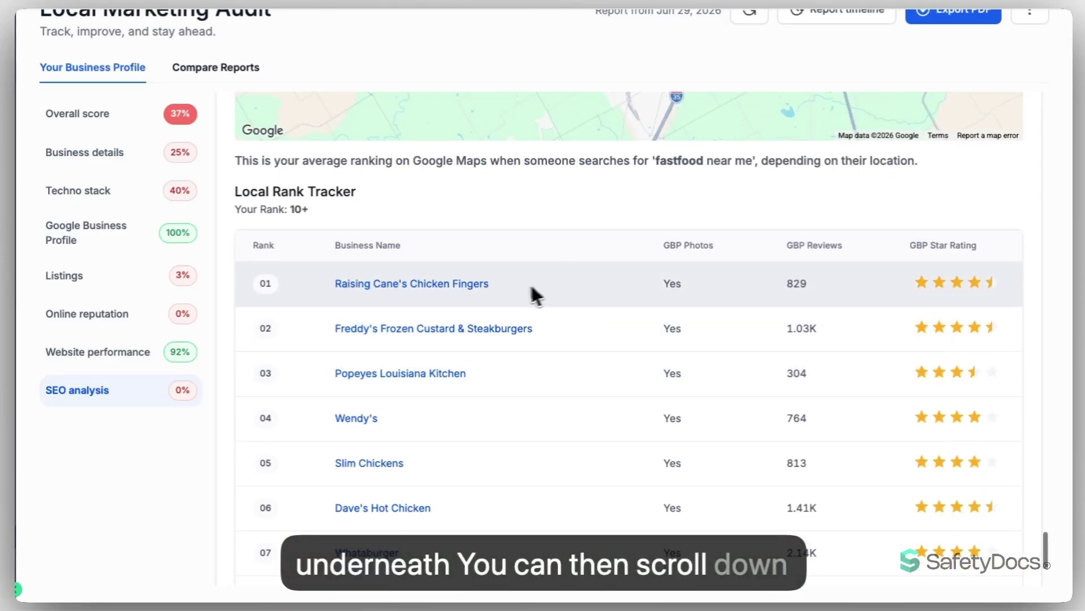
scroll(544, 226, "down", 5)
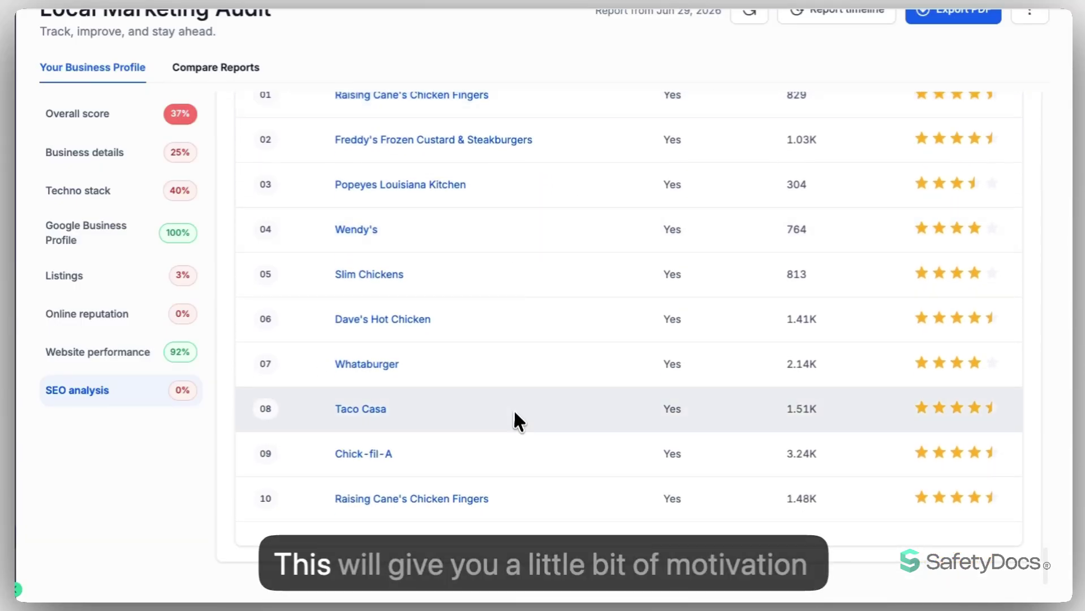
Open the report comparison and add Chick-fil-A as the first competitor
scroll(512, 407, "up", 3)
scroll(501, 406, "up", 9)
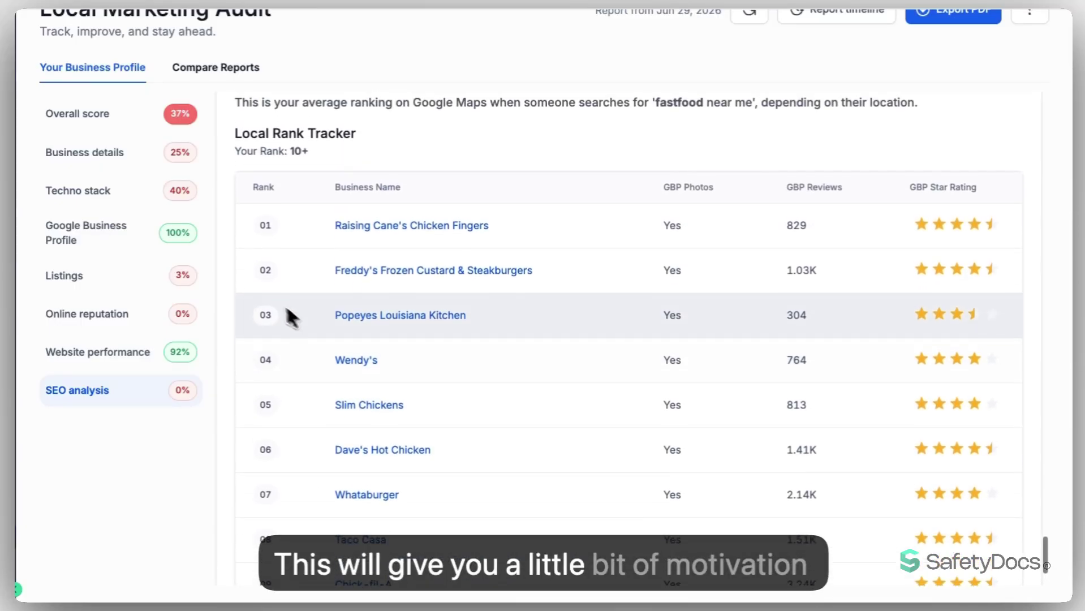
scroll(226, 273, "up", 20)
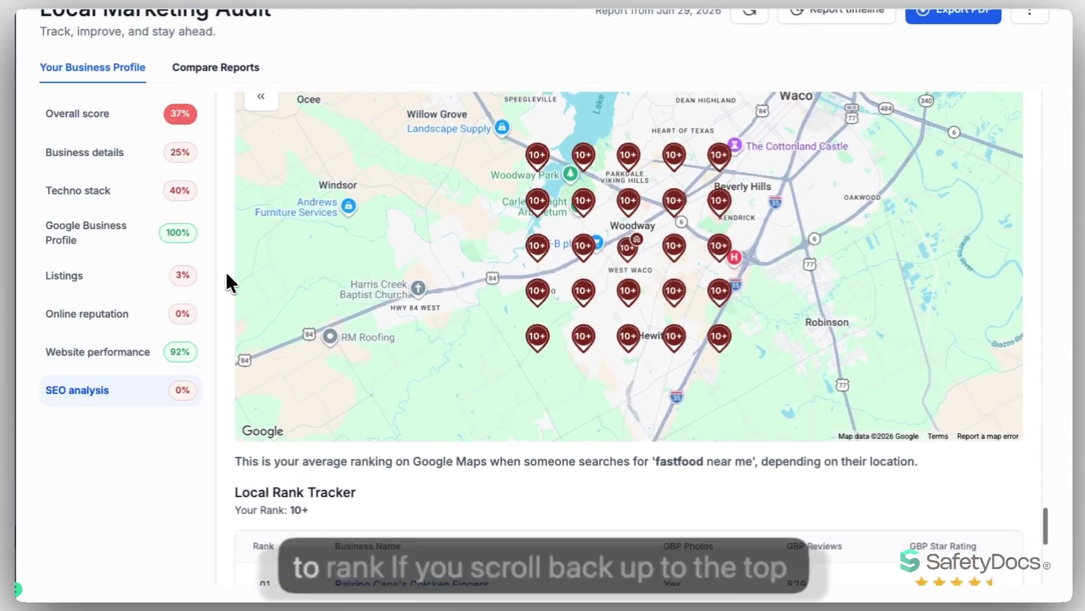
left_click(220, 115)
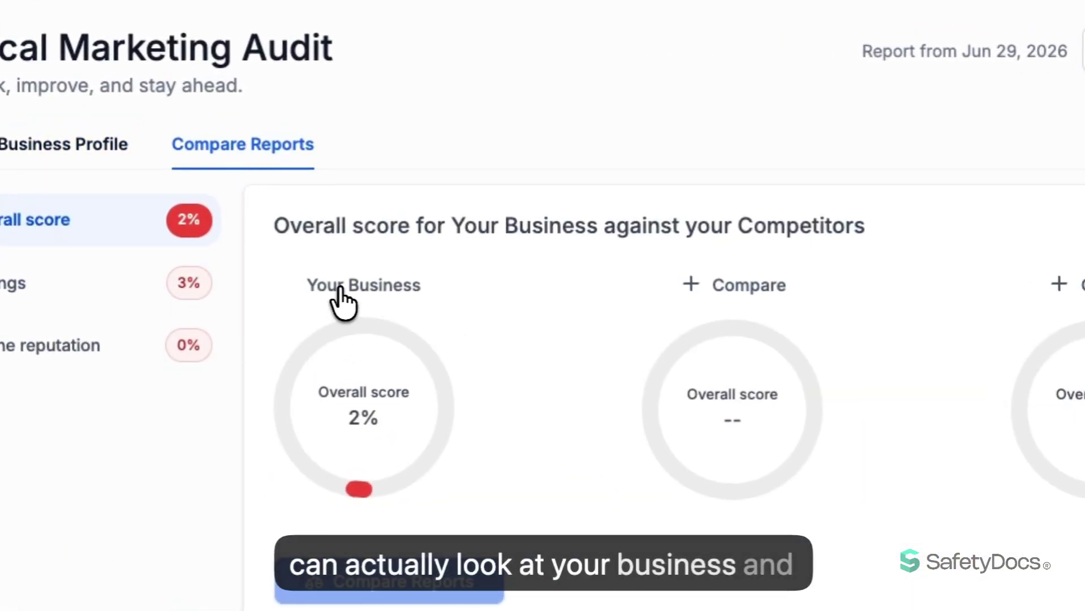
left_click(739, 285)
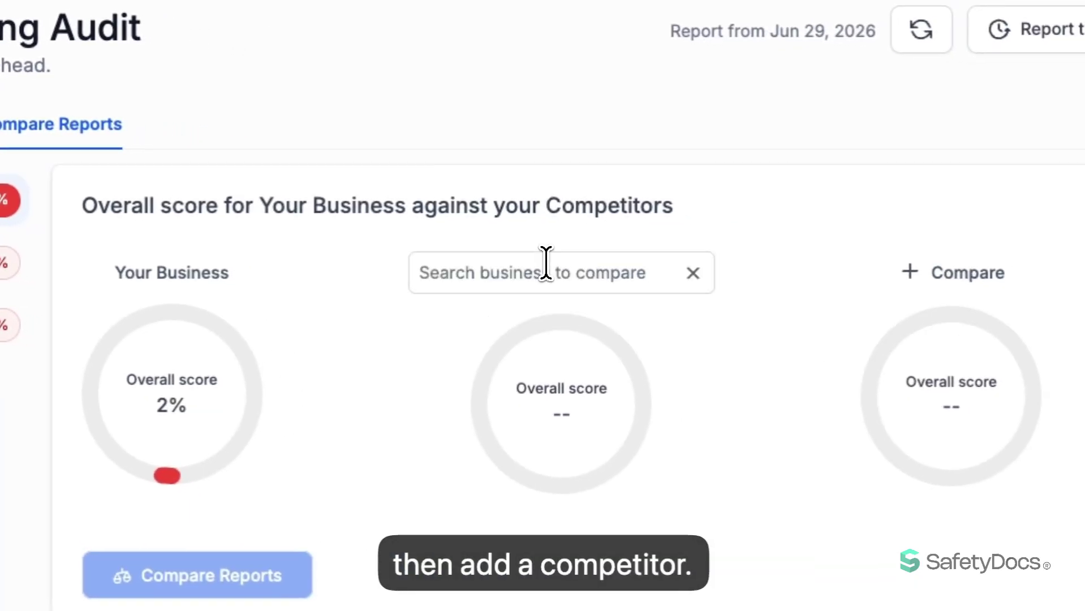
left_click(495, 272)
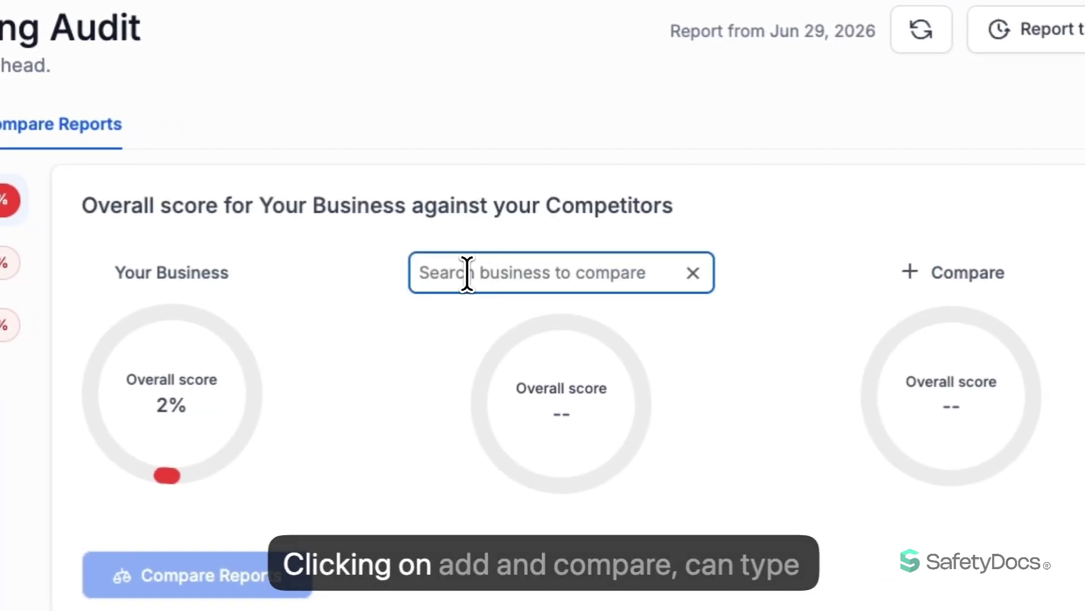
type("chickfila")
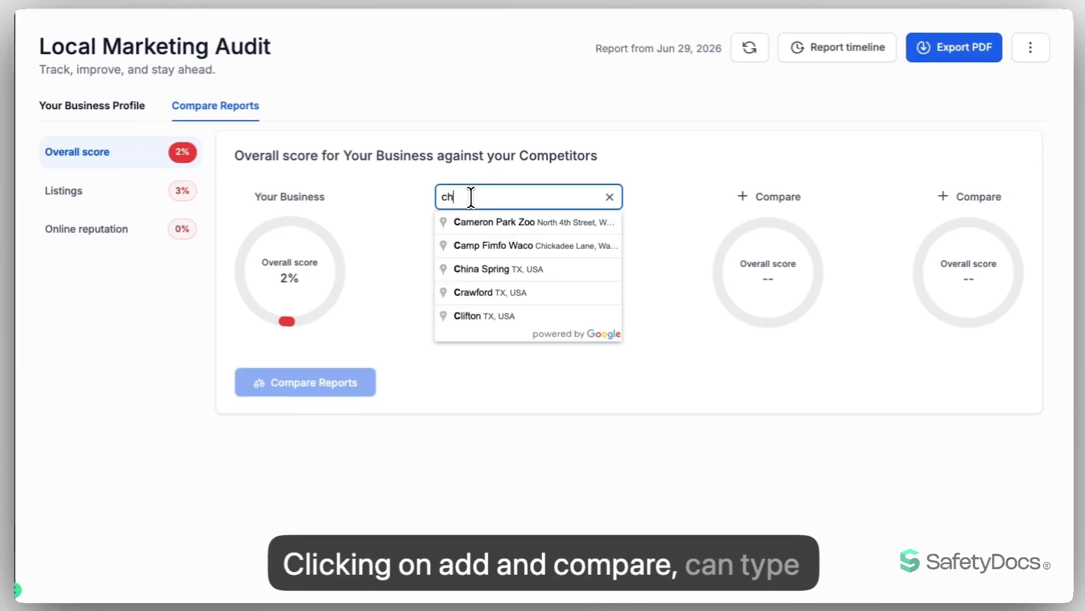
left_click(497, 223)
Open the business search for a second competitor in the report comparison
left_click(741, 197)
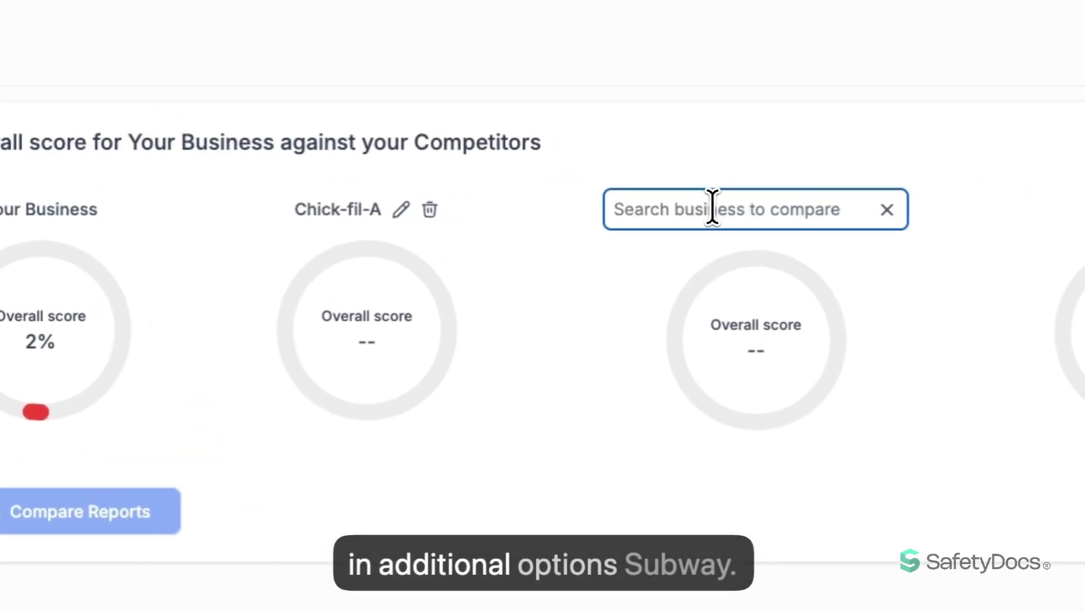